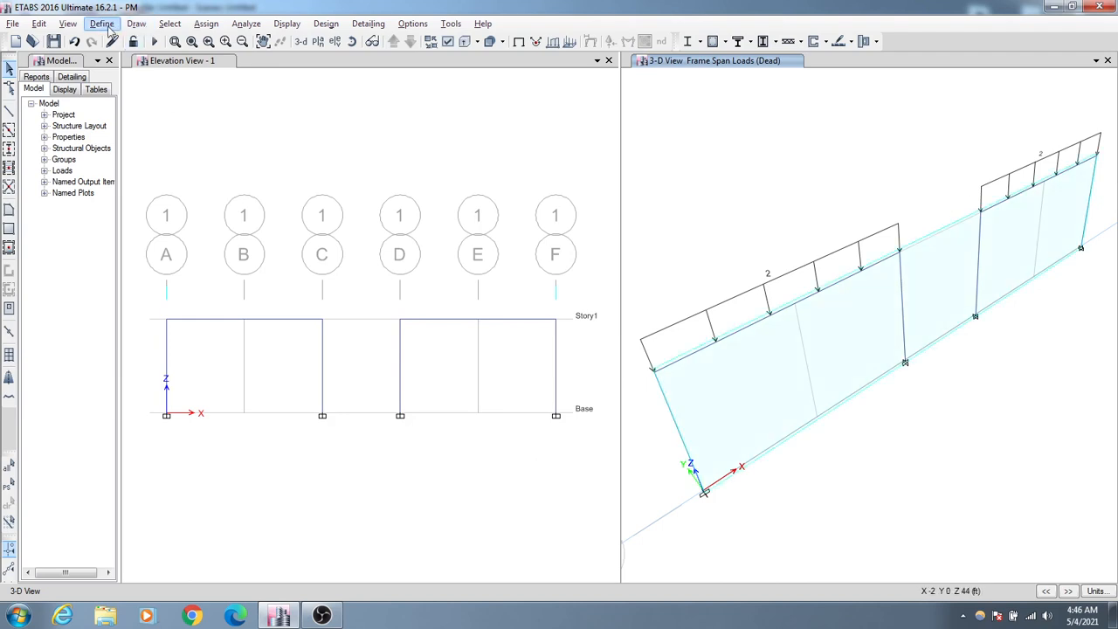
- Review the stiffness modifiers of frame section B and close the frame section definitions
{"action": "left_click", "coordinate": [101, 24]}
{"action": "mouse_move", "coordinate": [139, 67]}
{"action": "left_click", "coordinate": [319, 69]}
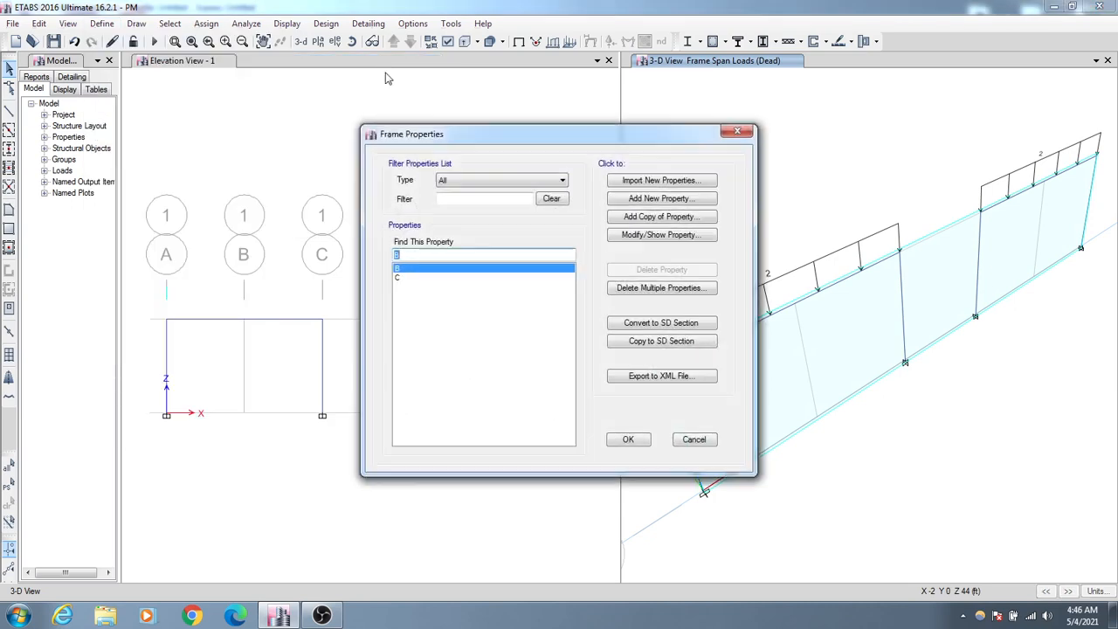
{"action": "double_click", "coordinate": [501, 270]}
{"action": "left_click", "coordinate": [712, 320]}
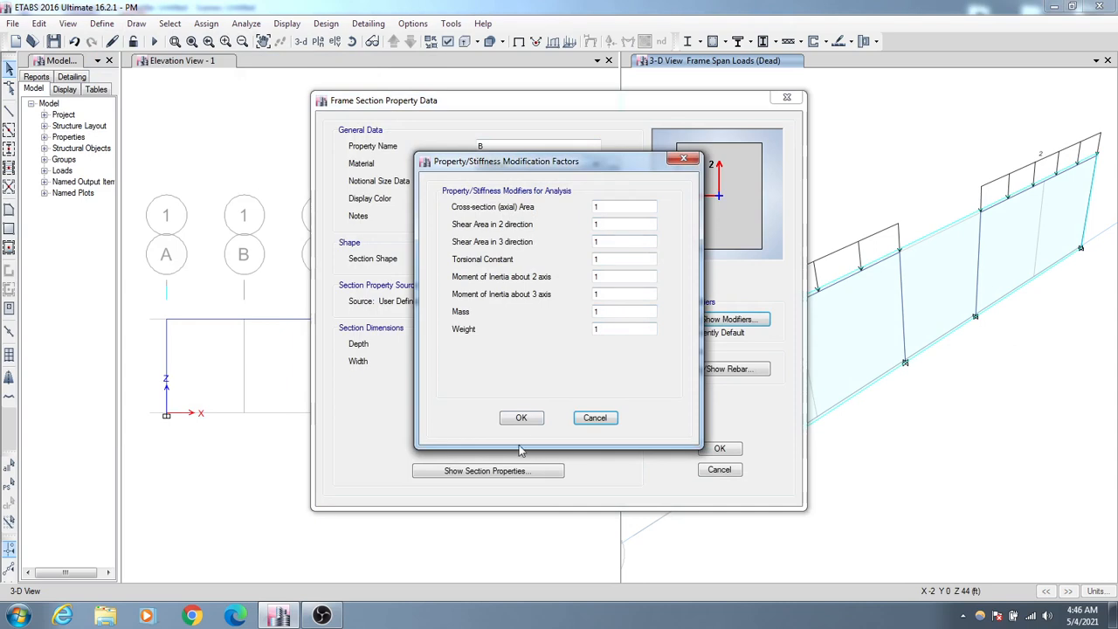
{"action": "left_click", "coordinate": [521, 417]}
{"action": "left_click", "coordinate": [718, 448]}
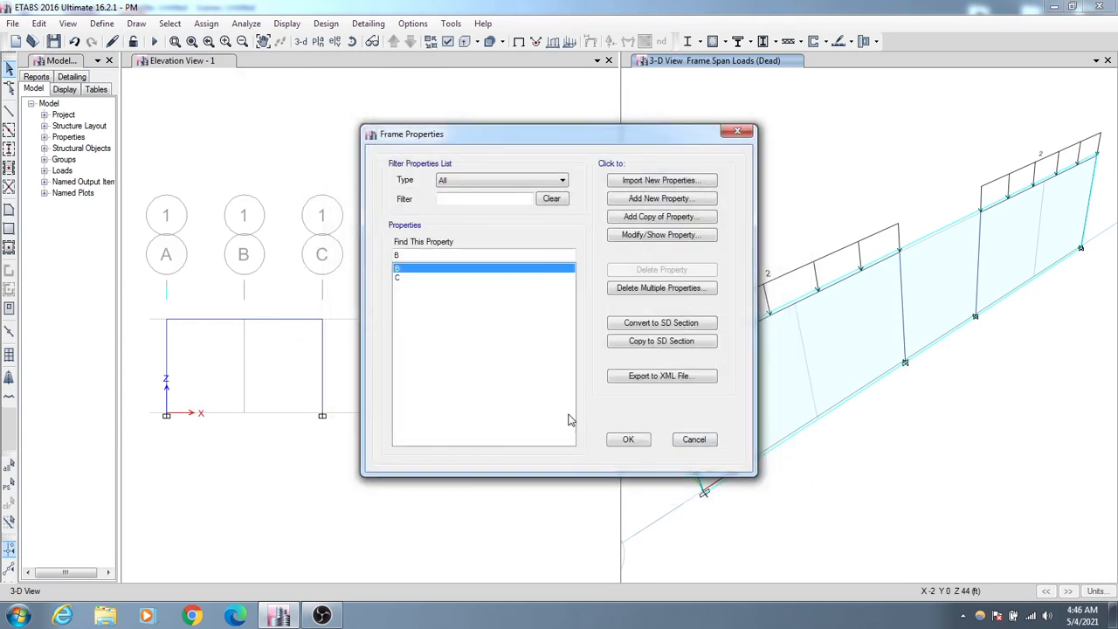
{"action": "left_click", "coordinate": [626, 441]}
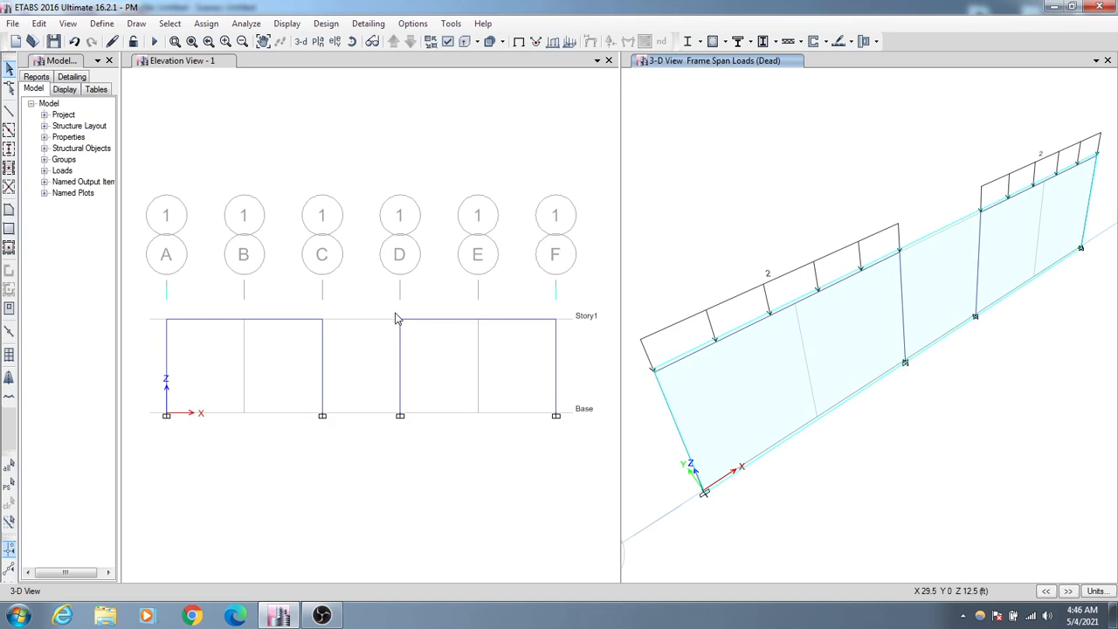
- Run the analysis and display the vertical (Fz) support reactions for the Dead case as arrows in Elevation View 1
{"action": "left_click", "coordinate": [399, 483]}
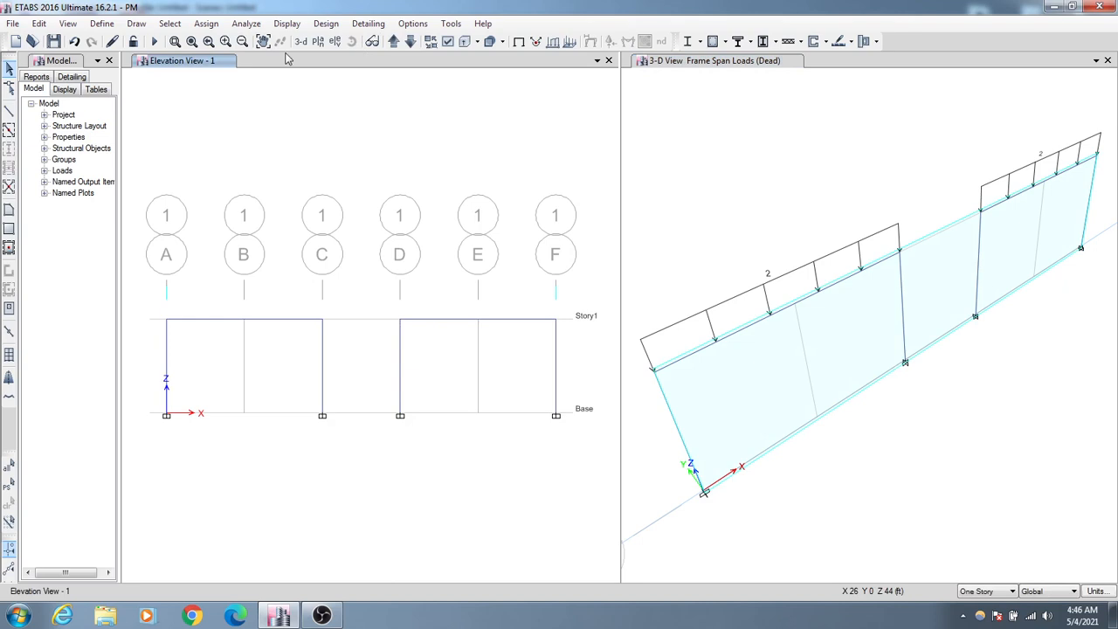
{"action": "left_click", "coordinate": [152, 42]}
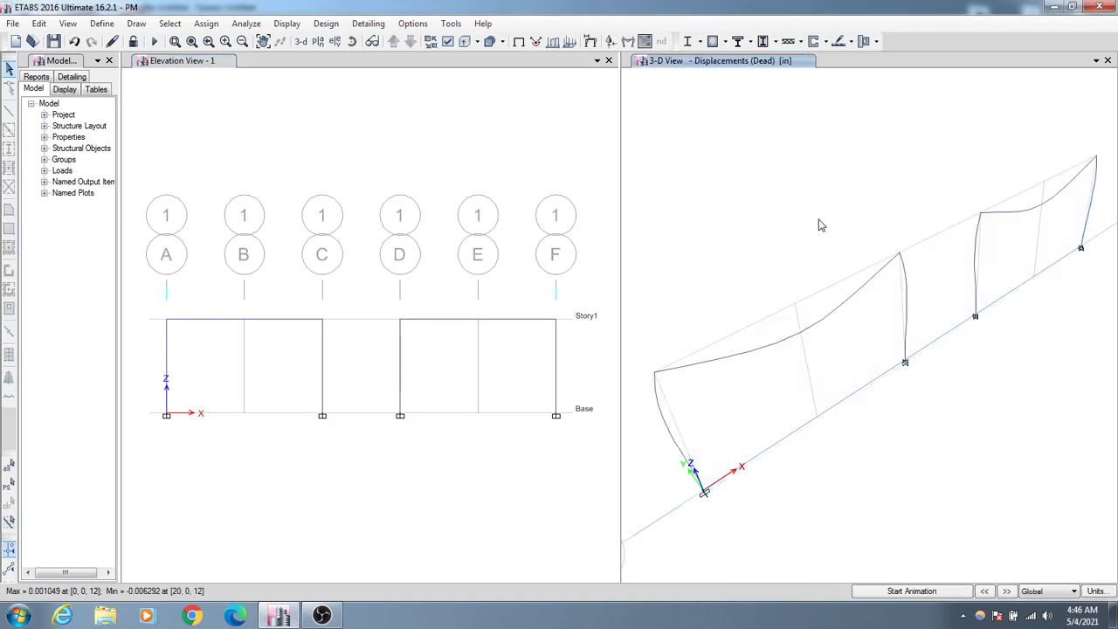
{"action": "left_click", "coordinate": [609, 41]}
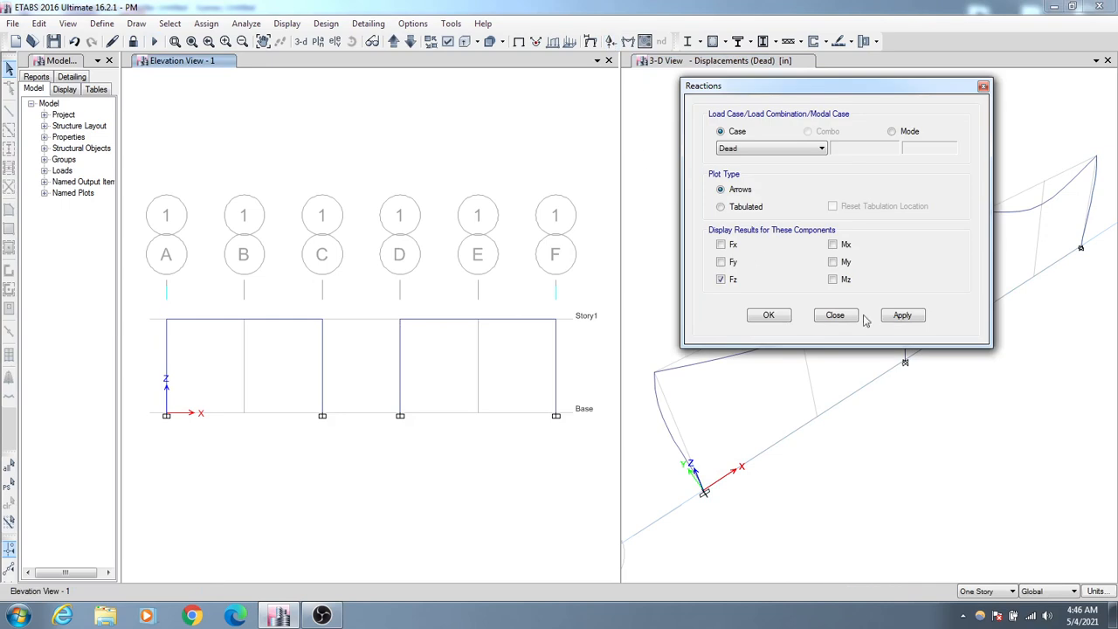
{"action": "left_click", "coordinate": [900, 320]}
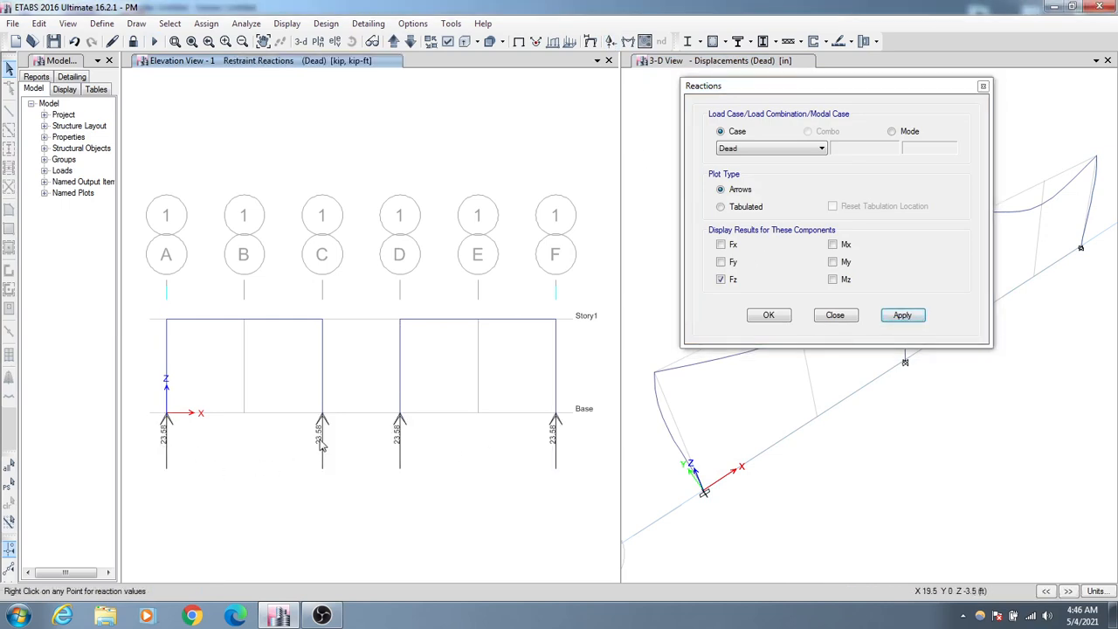
{"action": "left_click", "coordinate": [835, 315]}
- Display the filled Moment 3-3 diagram with values for the Dead case in Elevation View 1 and inspect it
{"action": "left_click", "coordinate": [725, 41]}
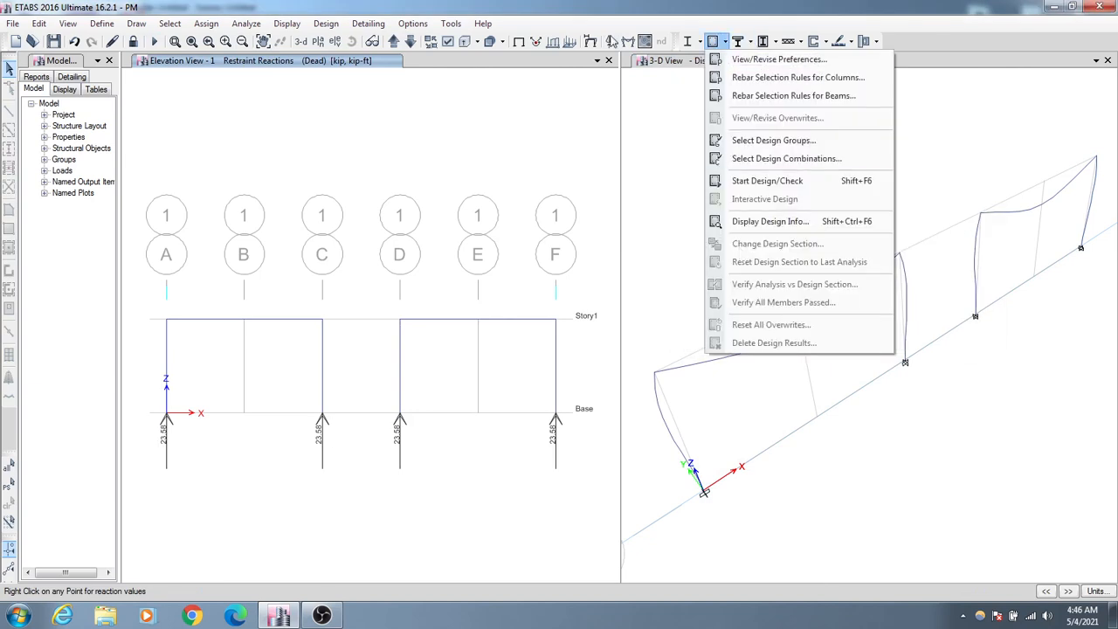
{"action": "left_click", "coordinate": [611, 42]}
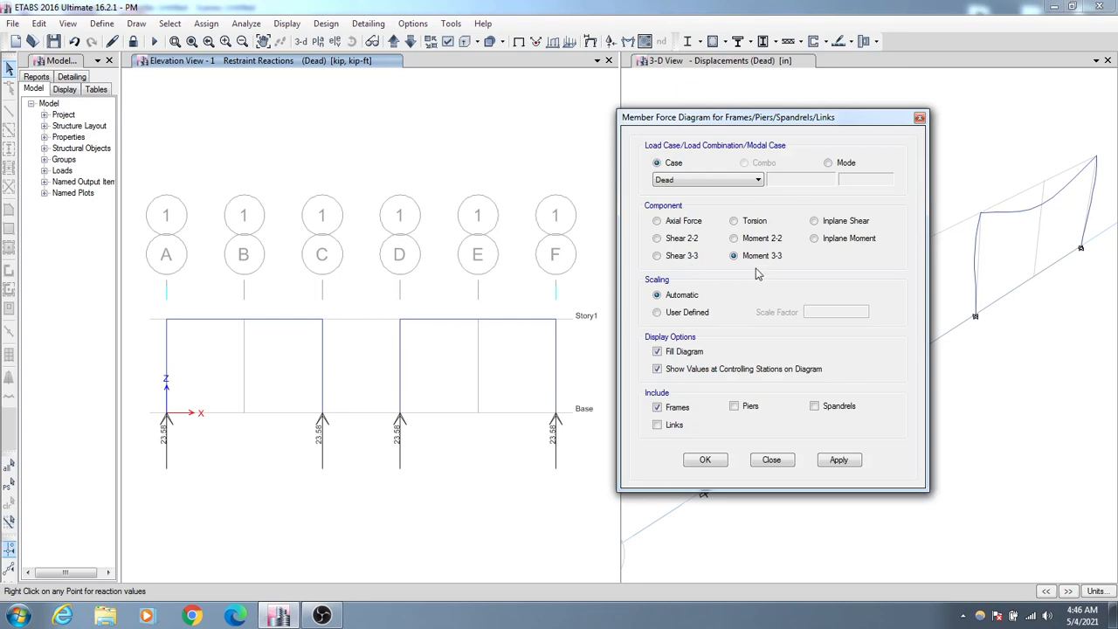
{"action": "left_click", "coordinate": [838, 461]}
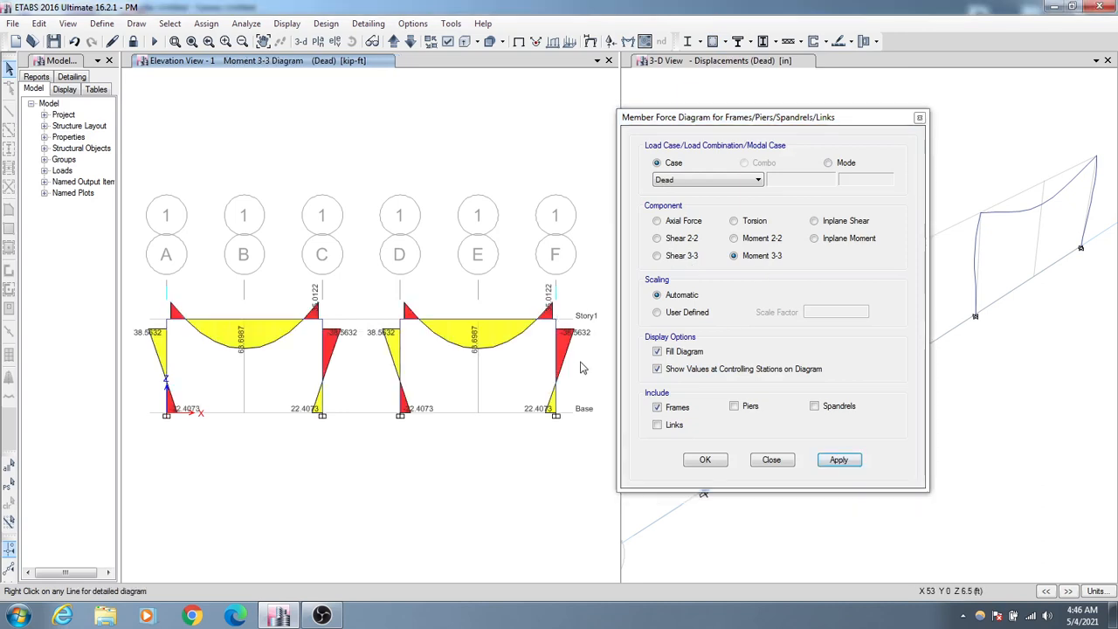
{"action": "scroll", "coordinate": [550, 323], "scroll_direction": "up", "scroll_amount": 5}
{"action": "scroll", "coordinate": [527, 267], "scroll_direction": "down", "scroll_amount": 5}
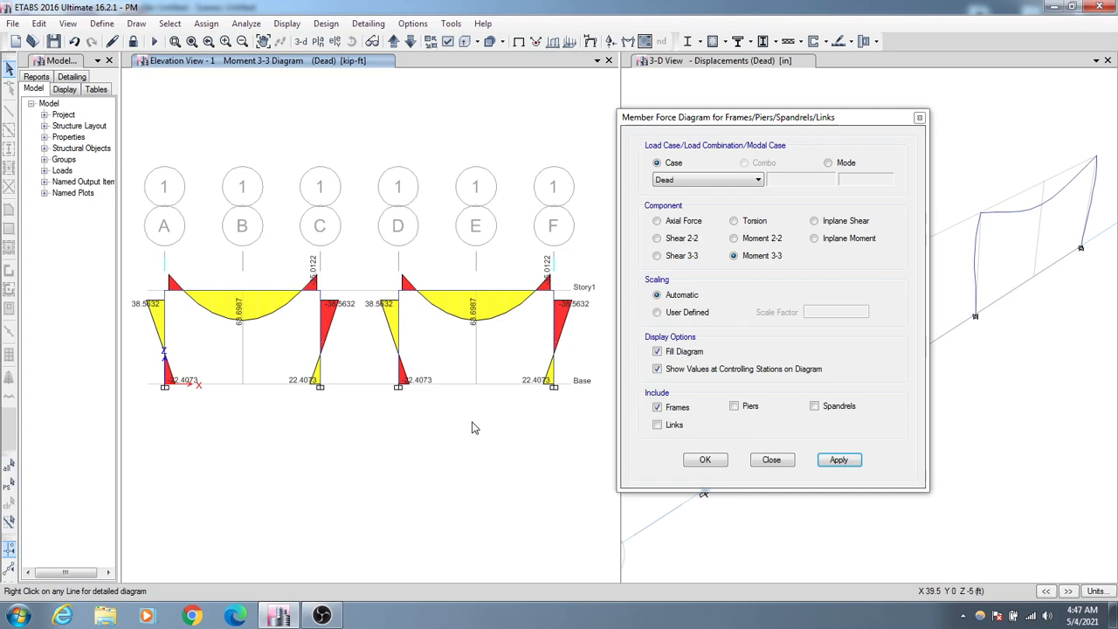
{"action": "left_click", "coordinate": [782, 460]}
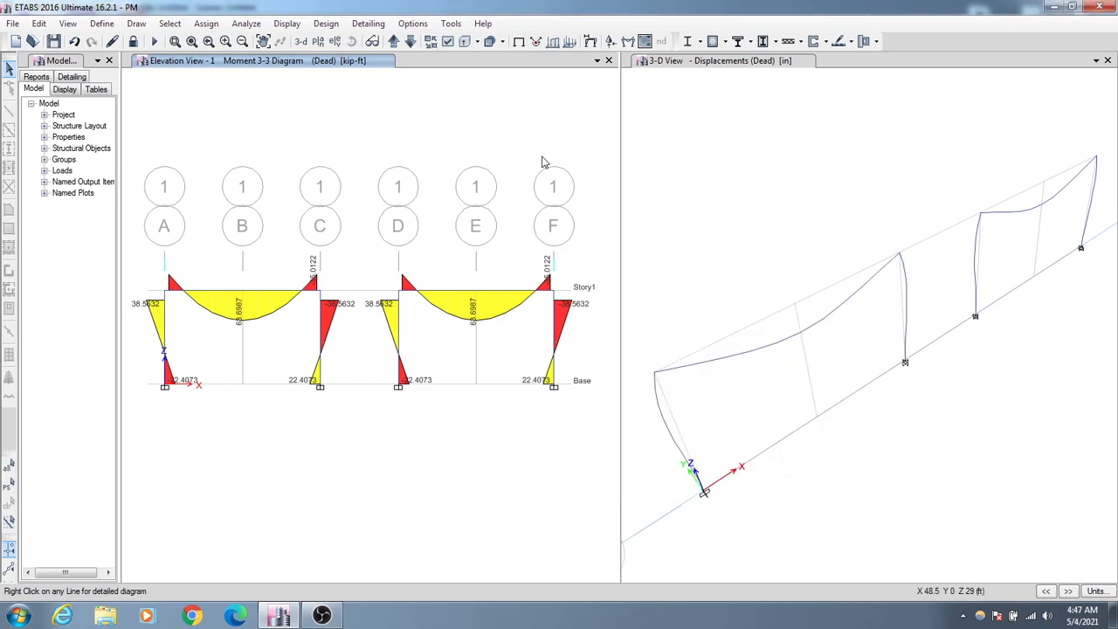
- Turn off plotting moment diagrams on the tension side to compare the display, and turn it back on
{"action": "left_click", "coordinate": [415, 25]}
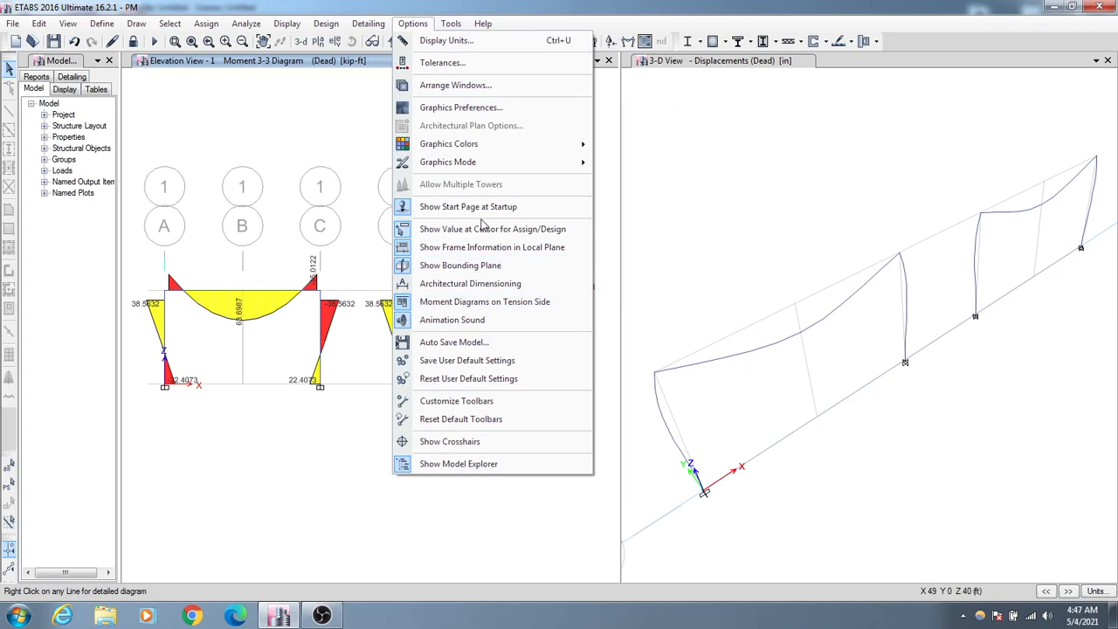
{"action": "left_click", "coordinate": [515, 309]}
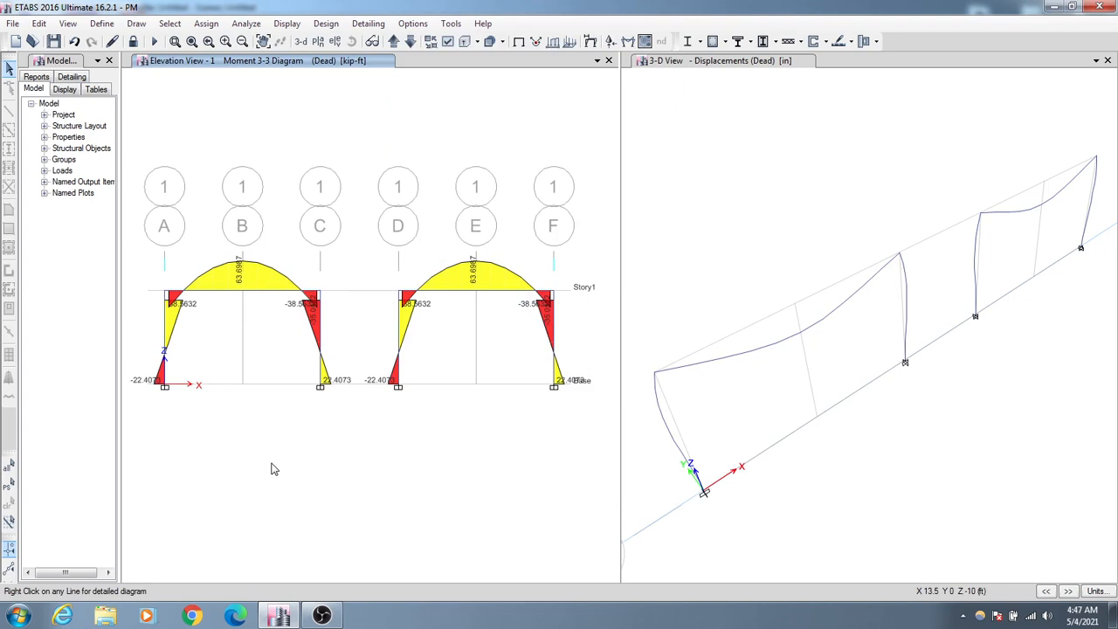
{"action": "mouse_move", "coordinate": [282, 298]}
{"action": "left_click", "coordinate": [412, 24]}
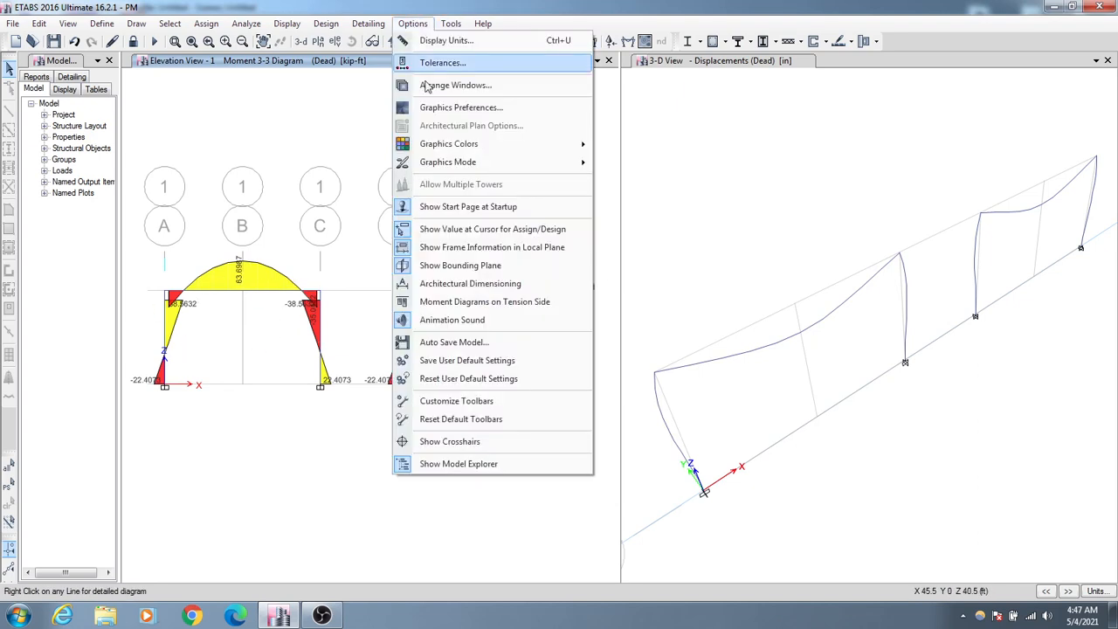
{"action": "left_click", "coordinate": [471, 302]}
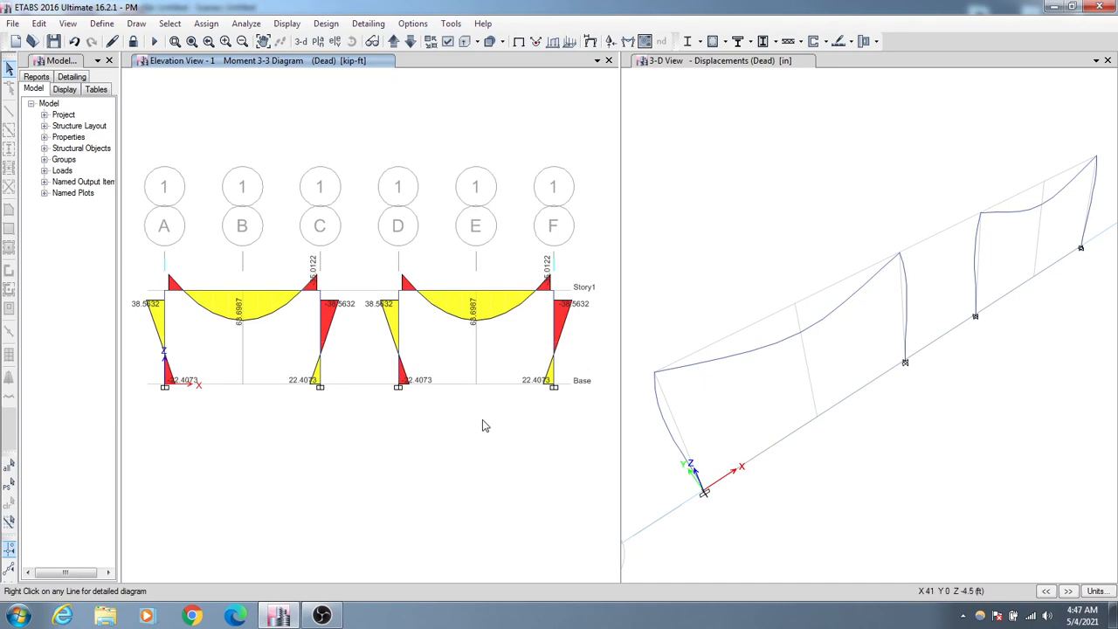
- Unlock the analysed model for editing
{"action": "left_click", "coordinate": [133, 41]}
{"action": "left_click", "coordinate": [575, 358]}
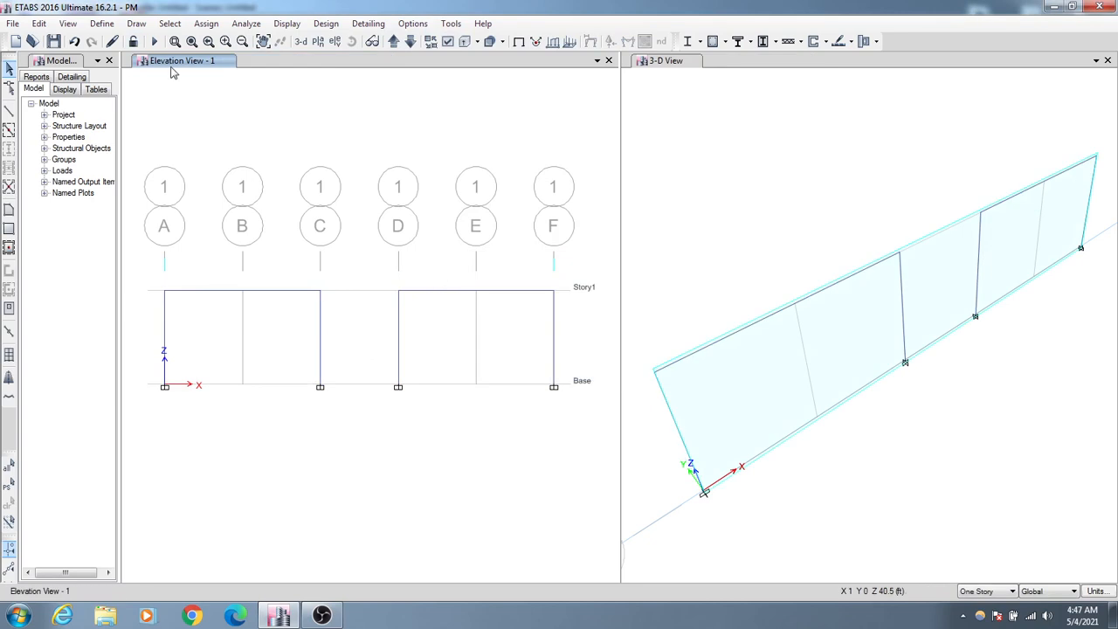
- Inspect the property modifiers stored in the definition of frame section B and leave the section definitions without changes
{"action": "left_click", "coordinate": [103, 24]}
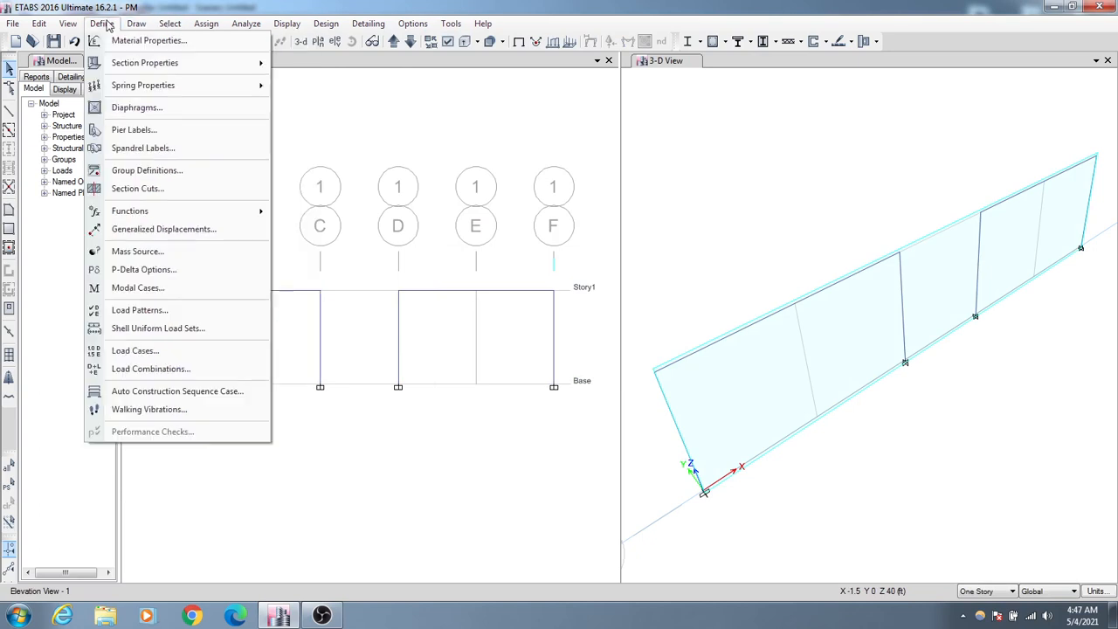
{"action": "left_click", "coordinate": [148, 41]}
{"action": "left_click", "coordinate": [646, 377]}
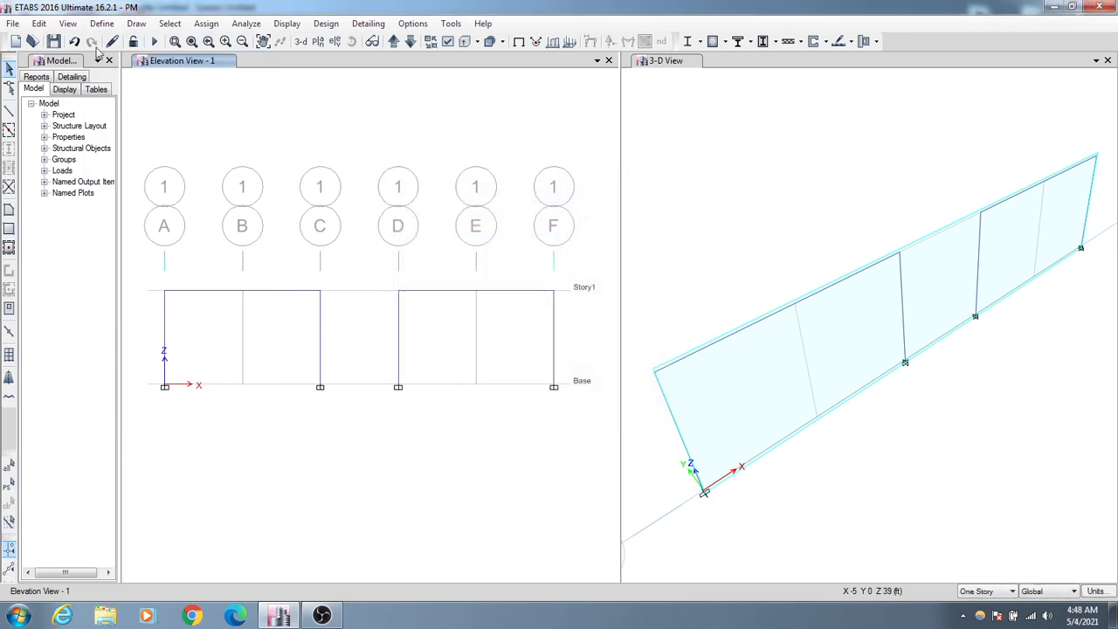
{"action": "left_click", "coordinate": [101, 23]}
{"action": "mouse_move", "coordinate": [159, 65]}
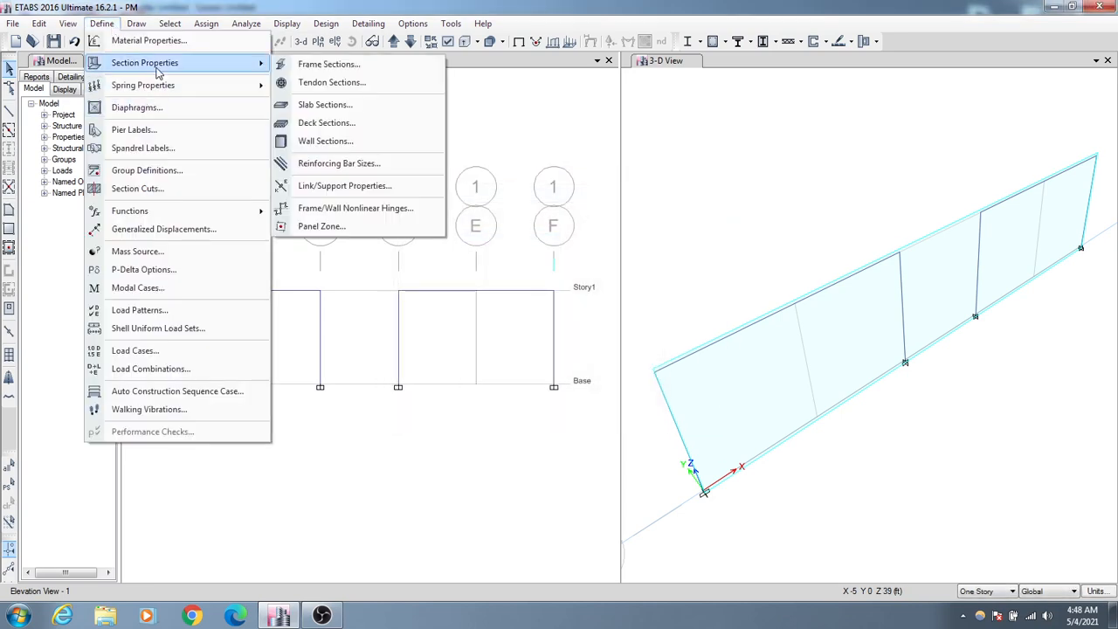
{"action": "left_click", "coordinate": [339, 70]}
{"action": "left_click", "coordinate": [412, 271]}
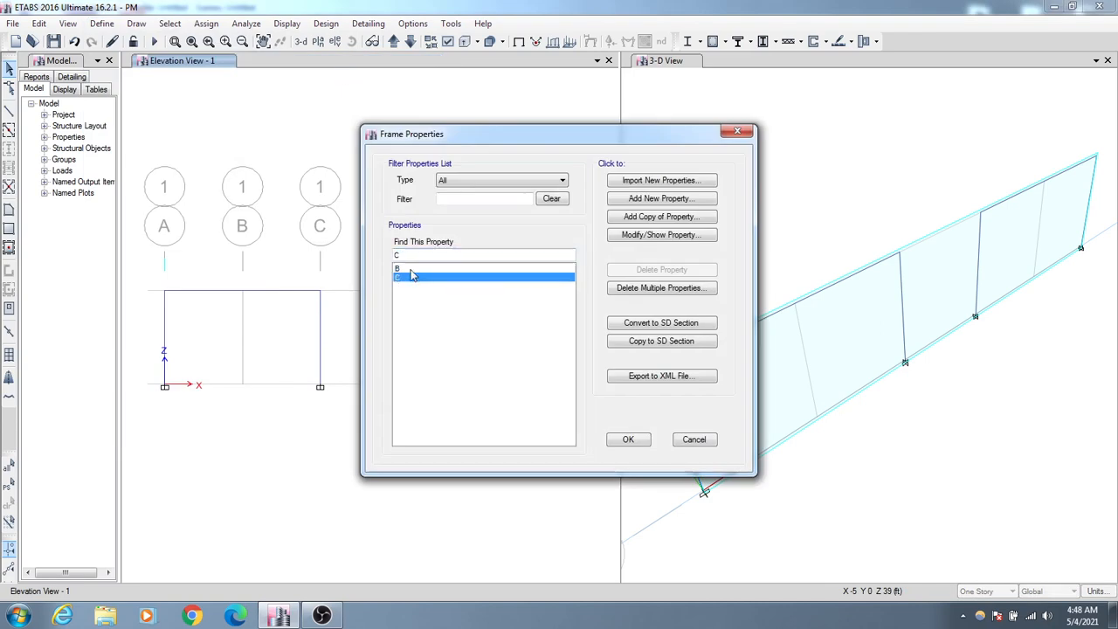
{"action": "double_click", "coordinate": [413, 271]}
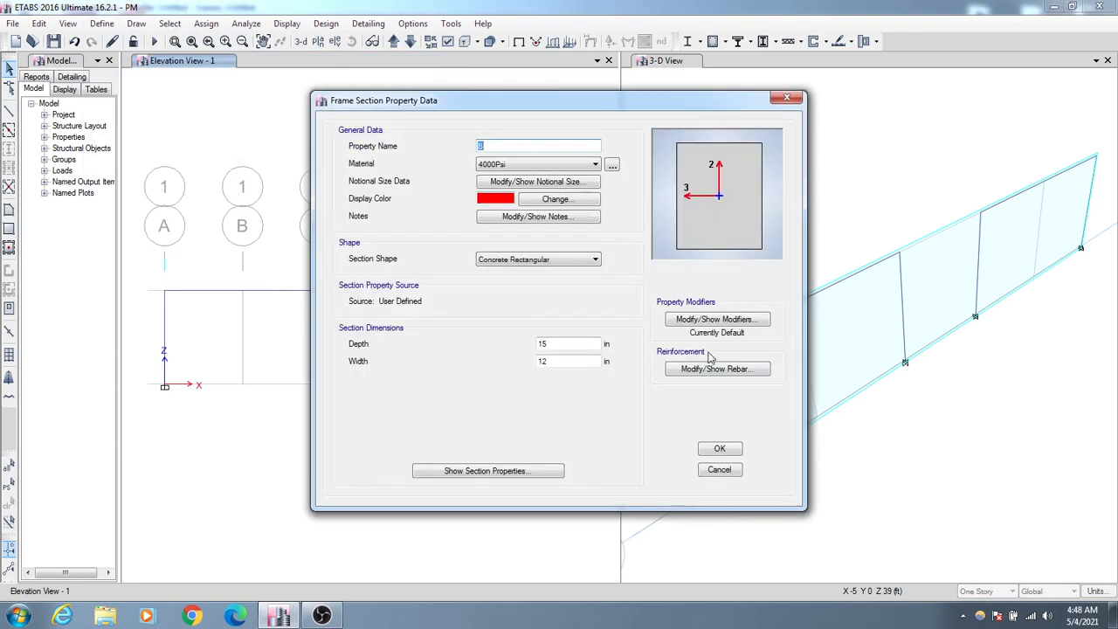
{"action": "left_click", "coordinate": [707, 322]}
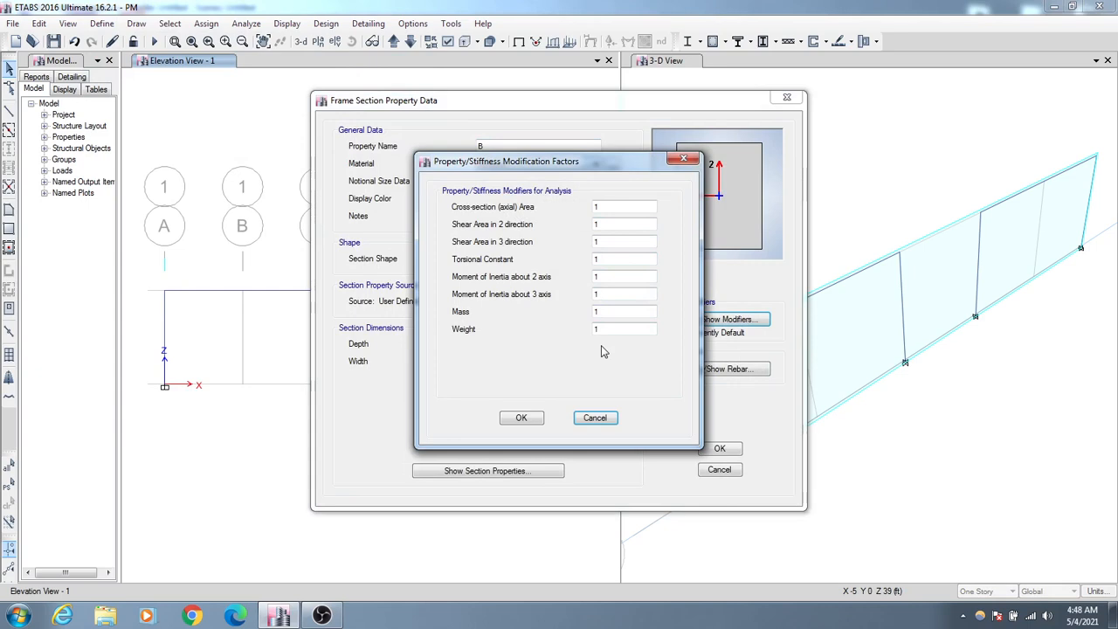
{"action": "left_click", "coordinate": [594, 417]}
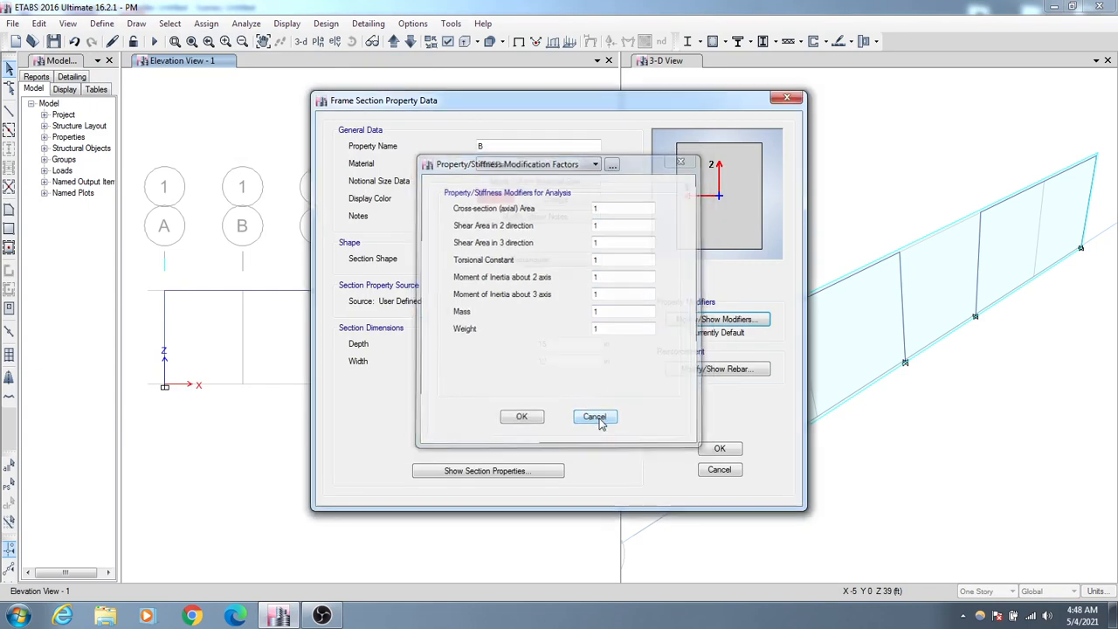
{"action": "left_click", "coordinate": [719, 471]}
{"action": "left_click", "coordinate": [704, 444]}
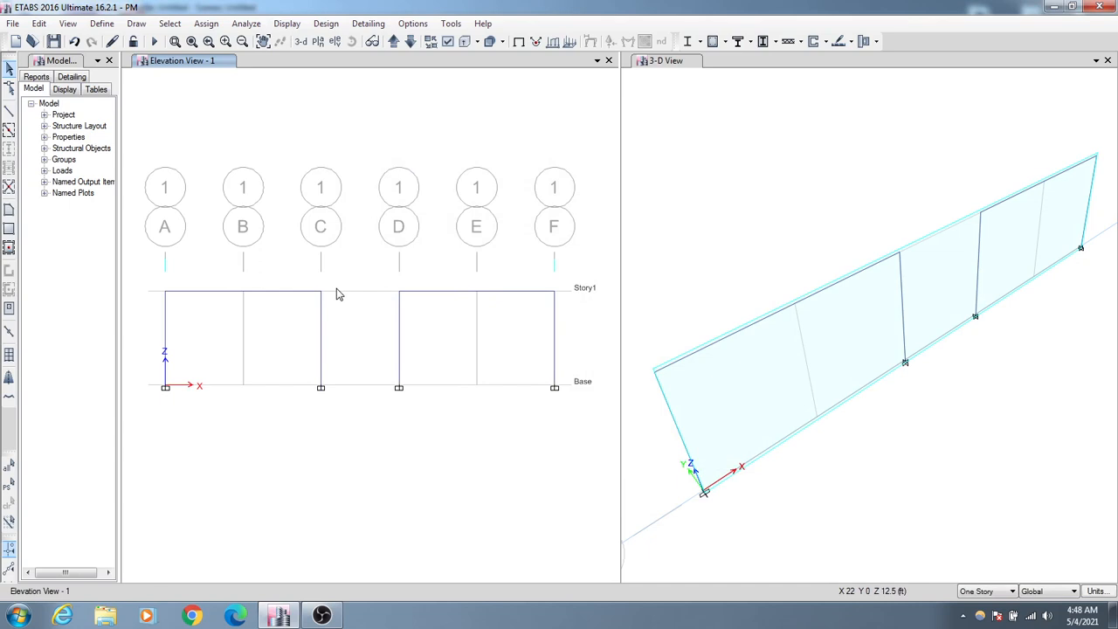
- Select the whole portal frame between grids A and C and open the property modifier assignment for frames
{"action": "left_click_drag", "start_coordinate": [347, 276], "coordinate": [220, 382]}
{"action": "left_click_drag", "start_coordinate": [150, 425], "coordinate": [151, 425]}
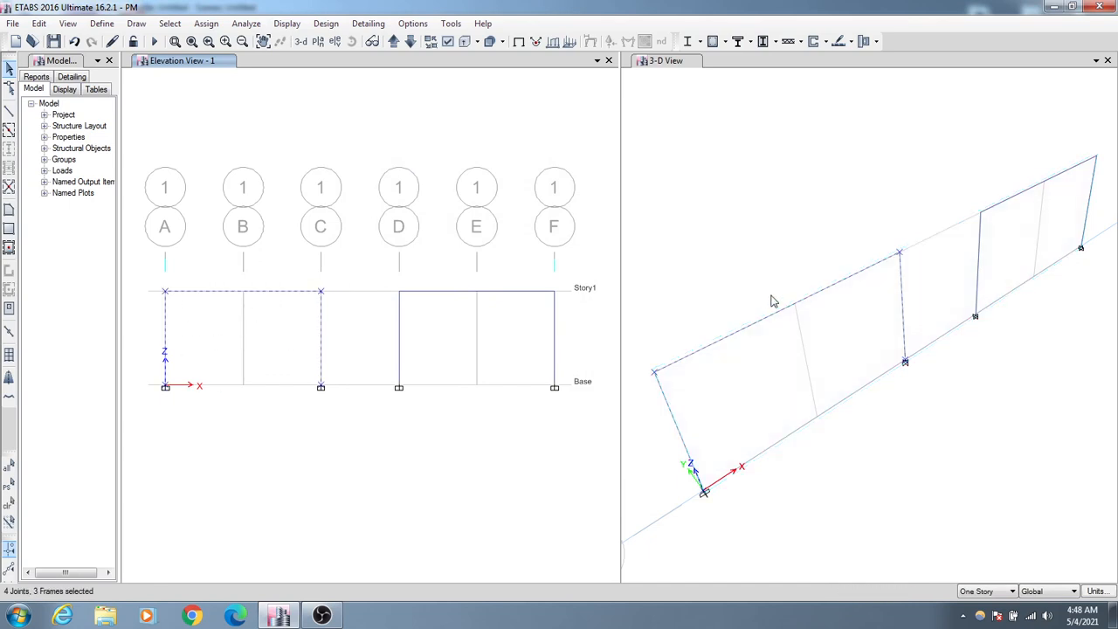
{"action": "left_click", "coordinate": [214, 24]}
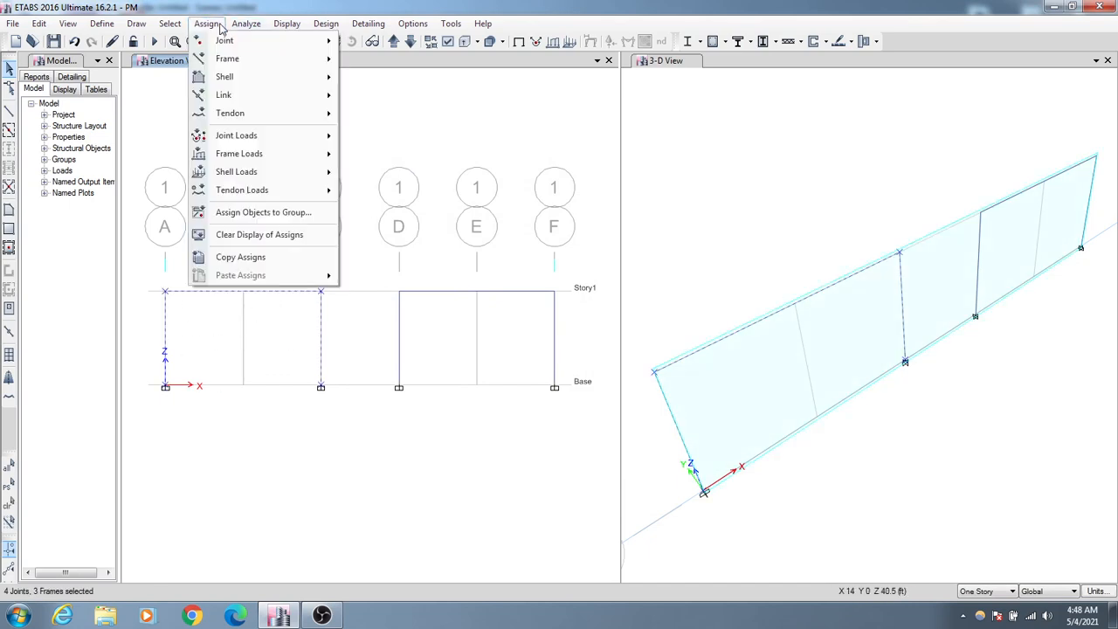
{"action": "mouse_move", "coordinate": [234, 59]}
{"action": "left_click", "coordinate": [441, 77]}
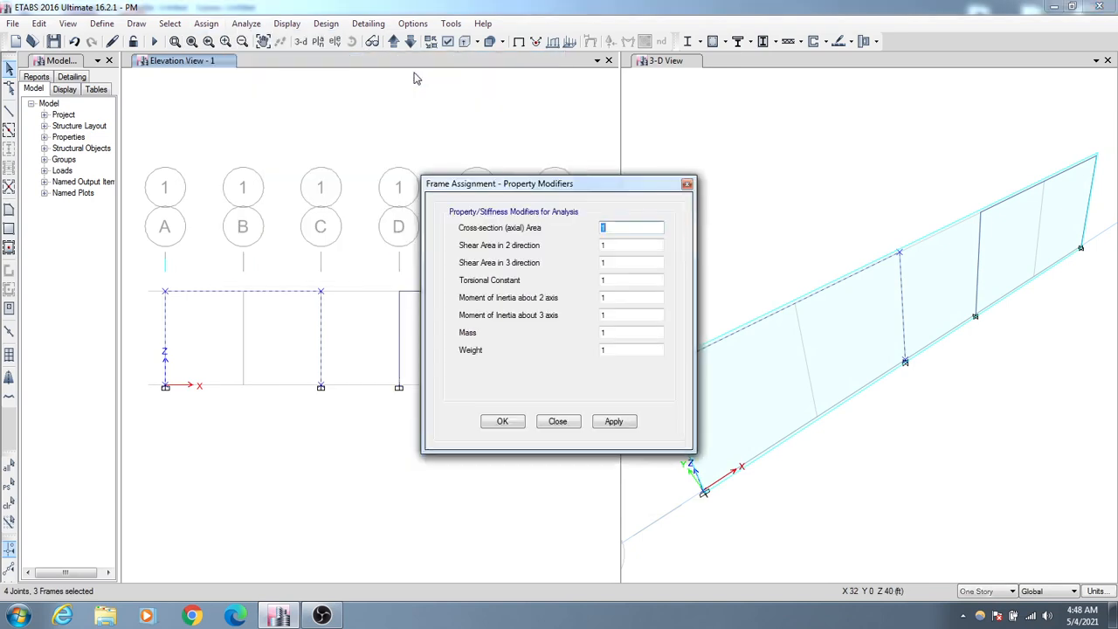
{"action": "left_click_drag", "start_coordinate": [511, 184], "coordinate": [604, 179]}
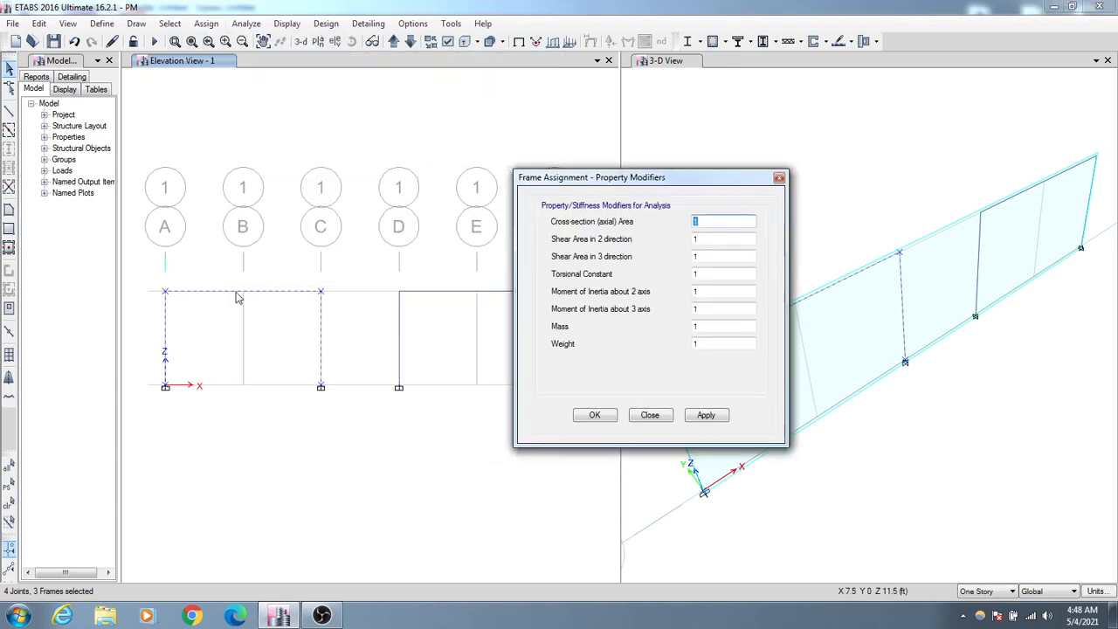
- Clear the whole-frame selection and select only the beam spanning grids A to C
{"action": "left_click", "coordinate": [255, 353]}
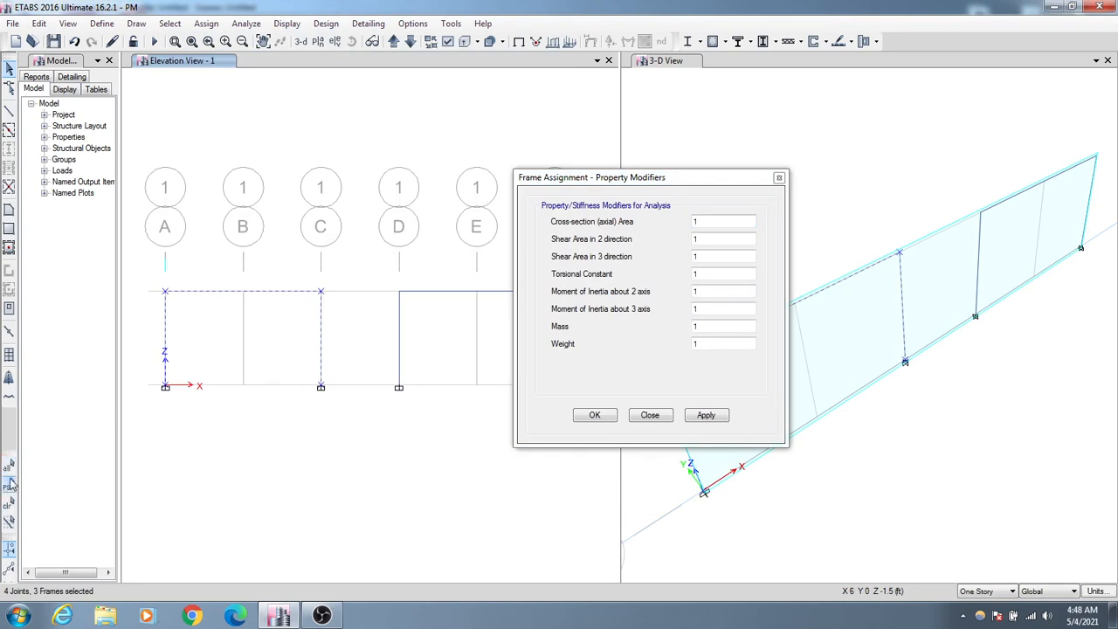
{"action": "left_click", "coordinate": [10, 510]}
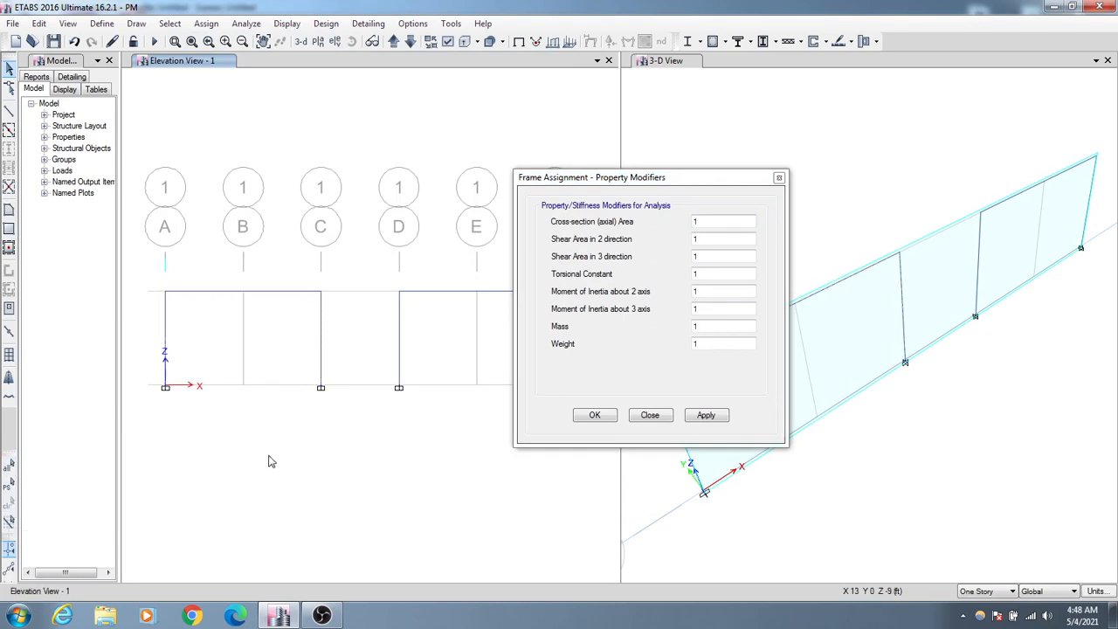
{"action": "left_click", "coordinate": [247, 297]}
{"action": "double_click", "coordinate": [702, 275]}
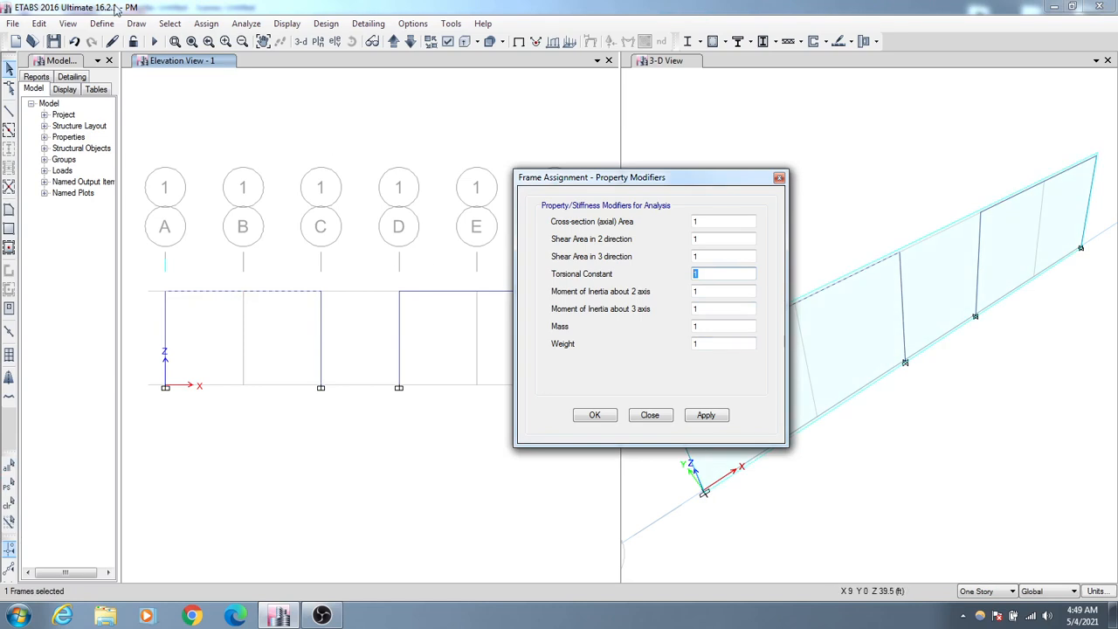
{"action": "left_click", "coordinate": [97, 28]}
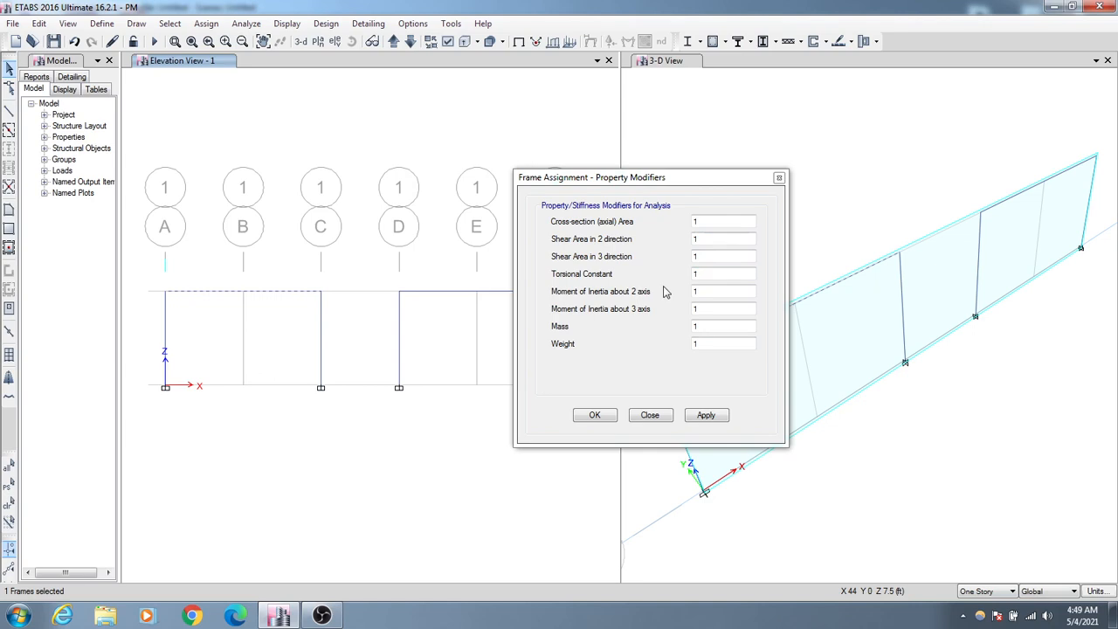
- Assign modifiers of 0.5 for the torsional constant and both moments of inertia to the beam between grids A and C
{"action": "double_click", "coordinate": [696, 274]}
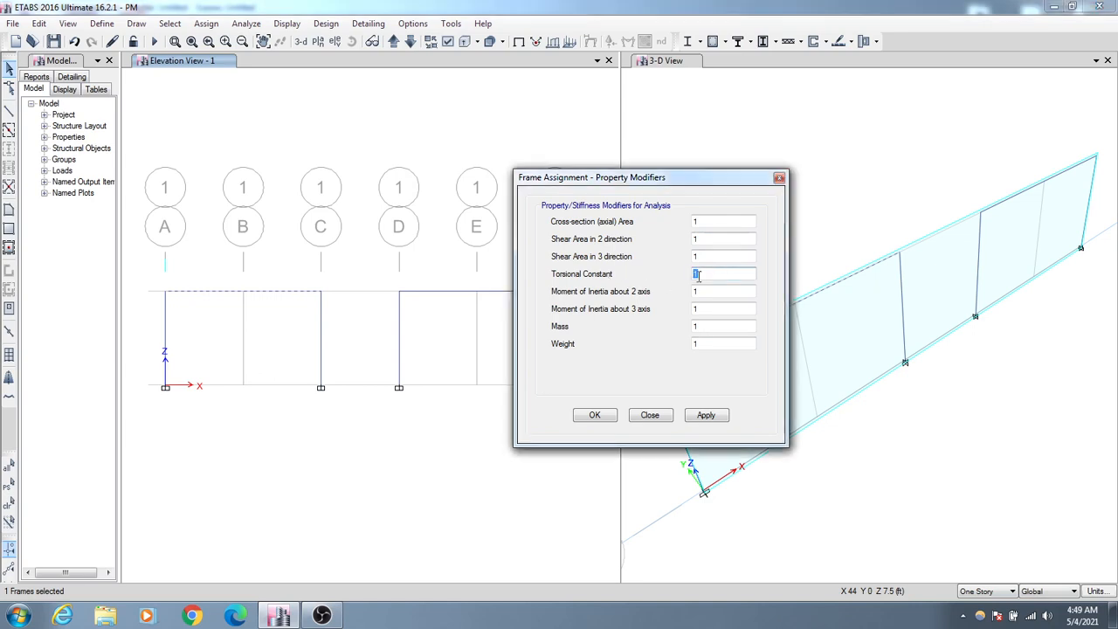
{"action": "type", "text": "0.5"}
{"action": "left_click", "coordinate": [705, 291]}
{"action": "type", "text": "0."}
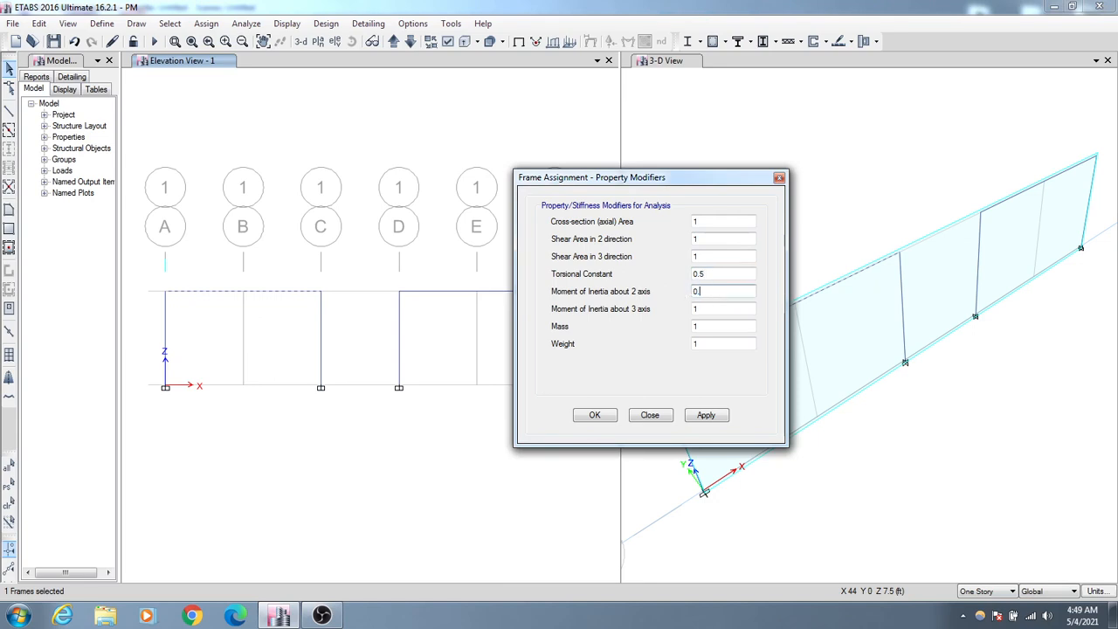
{"action": "type", "text": "5"}
{"action": "left_click_drag", "start_coordinate": [706, 309], "coordinate": [688, 313]}
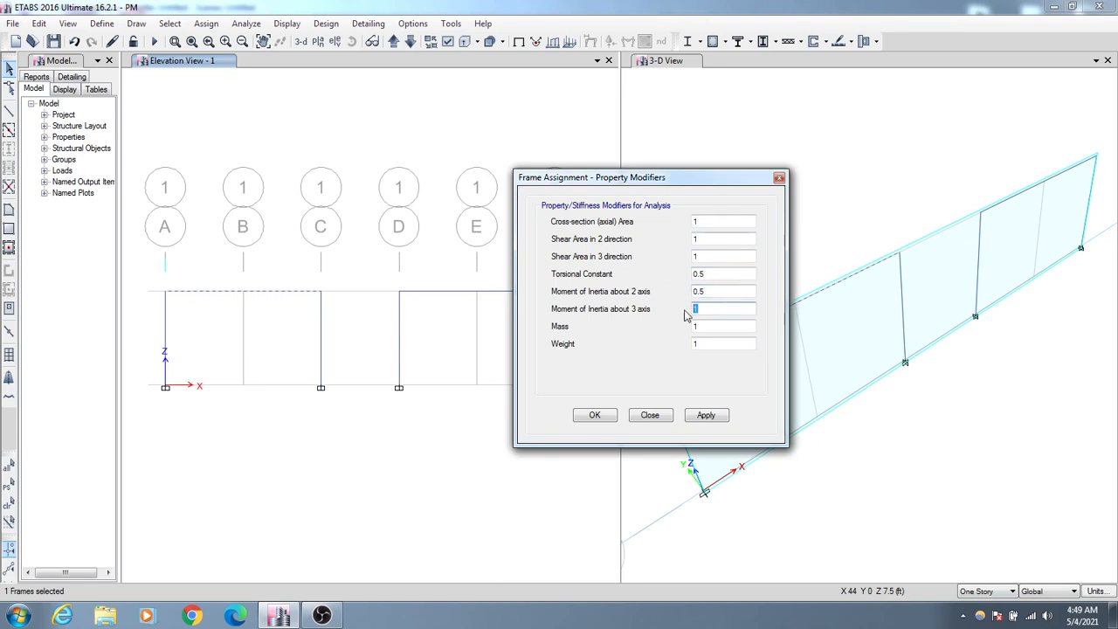
{"action": "type", "text": "0.5"}
{"action": "left_click", "coordinate": [706, 416]}
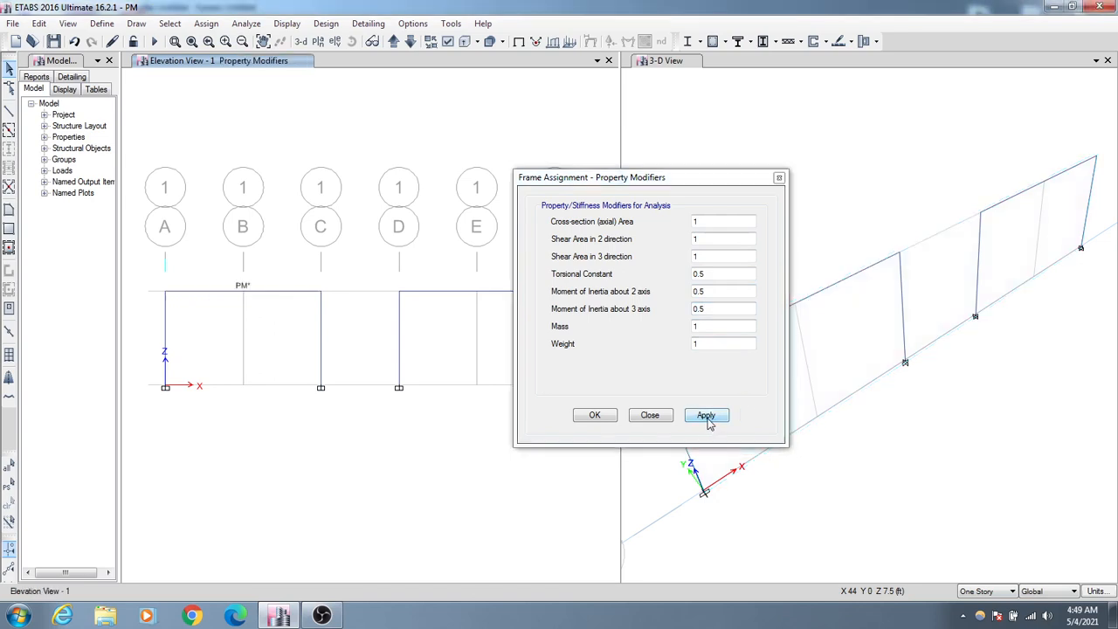
{"action": "left_click", "coordinate": [320, 337]}
{"action": "left_click", "coordinate": [166, 334]}
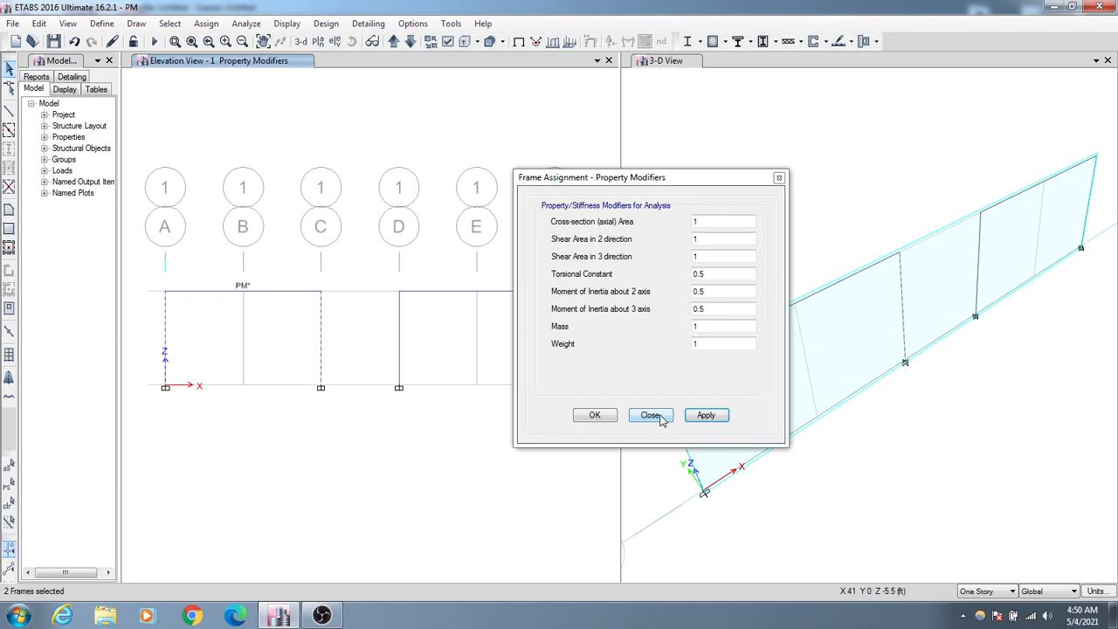
{"action": "left_click", "coordinate": [10, 504]}
{"action": "left_click_drag", "start_coordinate": [601, 180], "coordinate": [691, 180]}
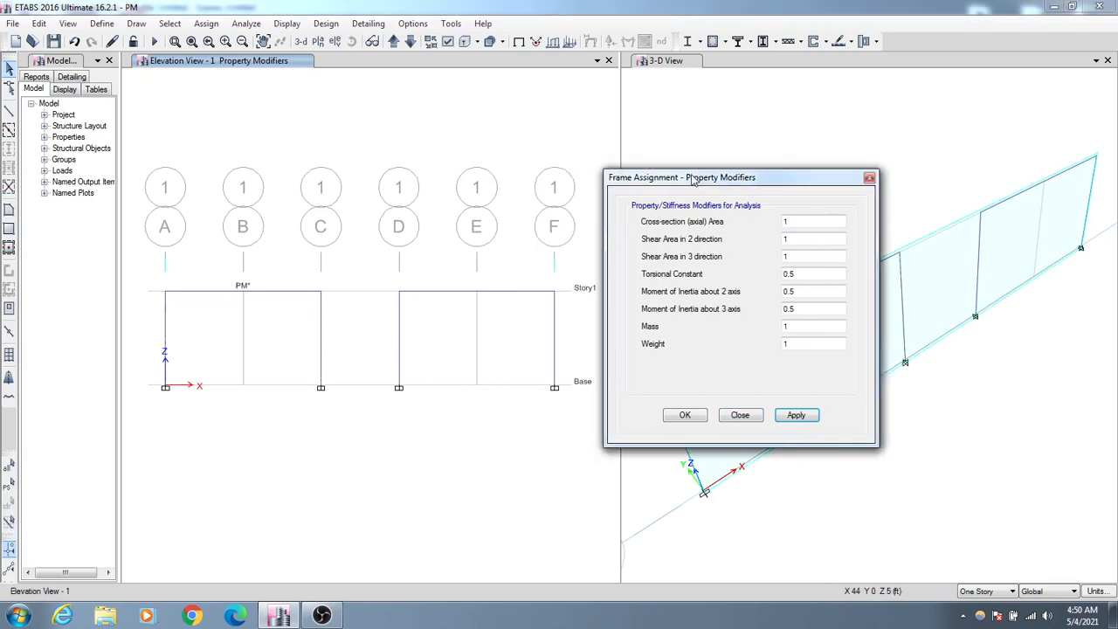
{"action": "left_click", "coordinate": [496, 297]}
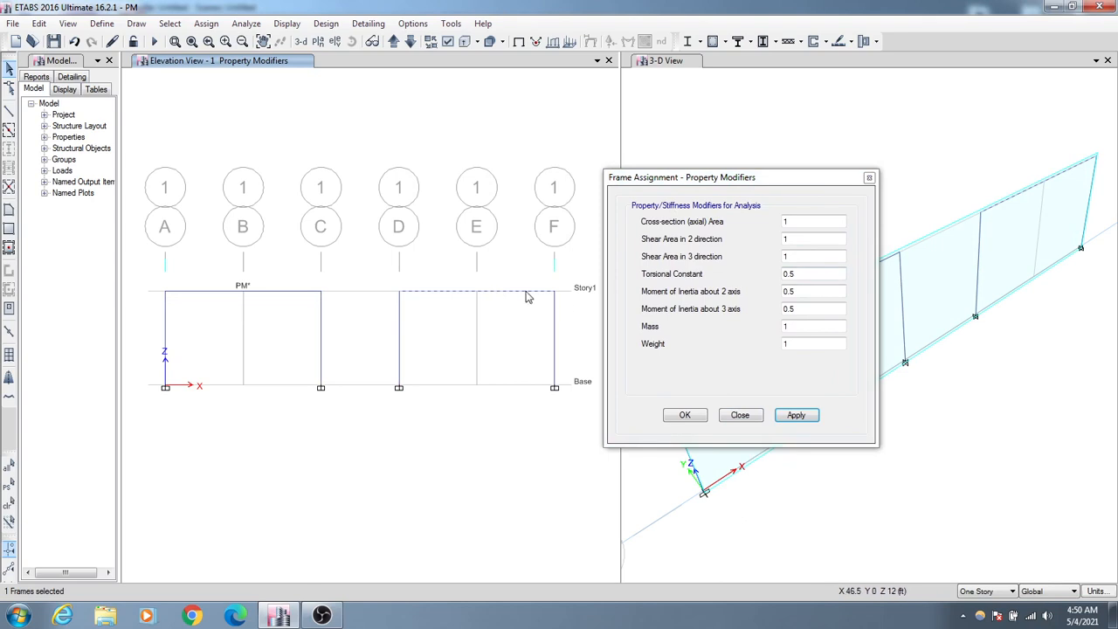
{"action": "left_click", "coordinate": [527, 295]}
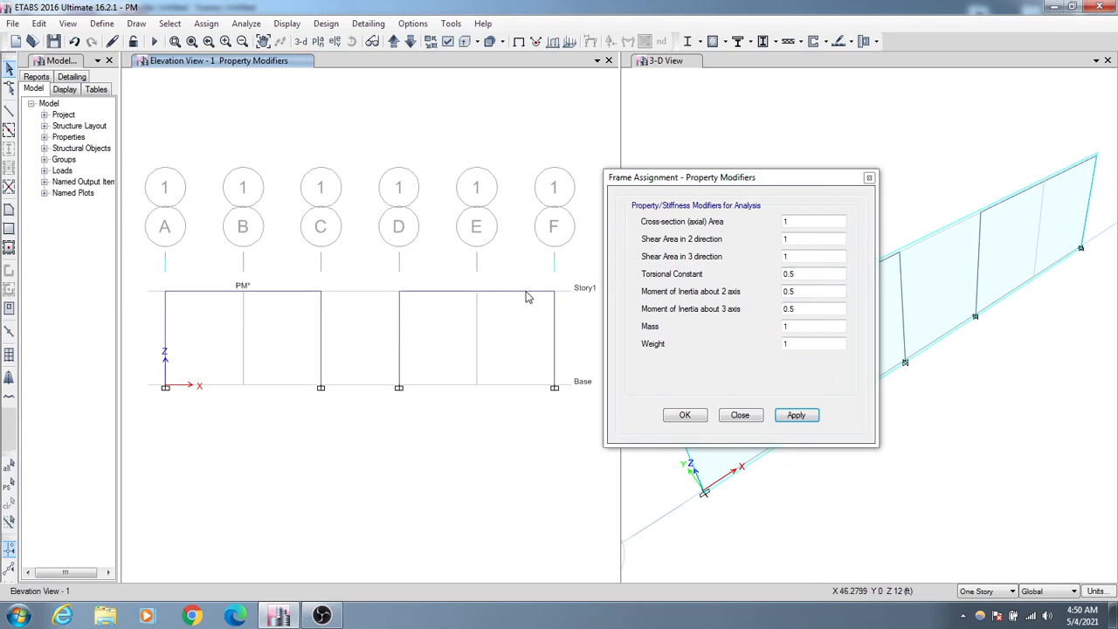
{"action": "left_click", "coordinate": [290, 295]}
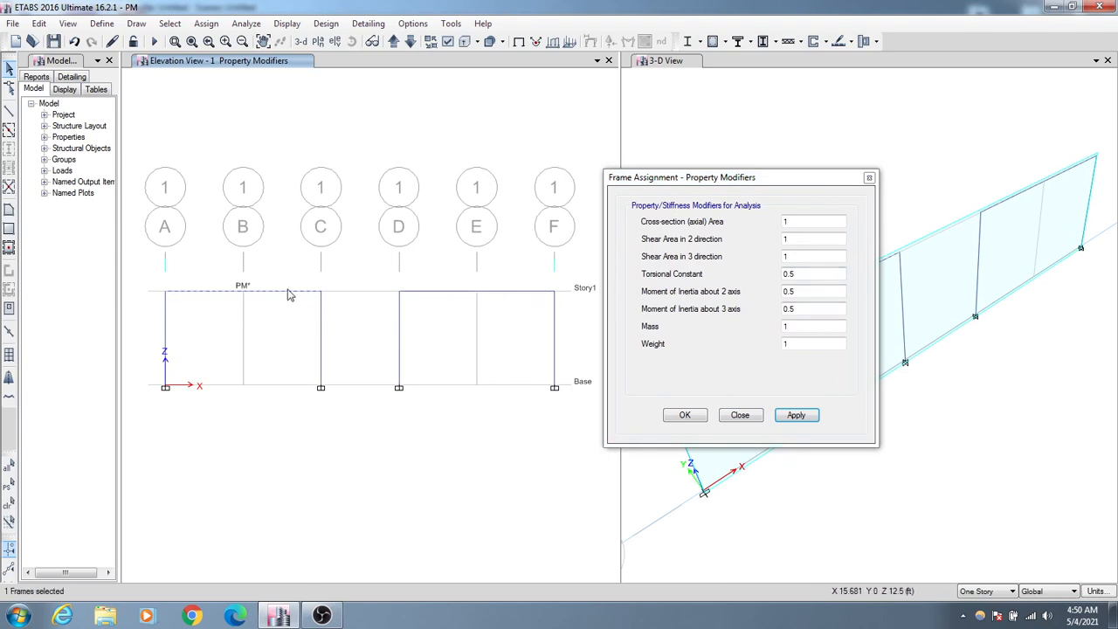
{"action": "left_click", "coordinate": [811, 276]}
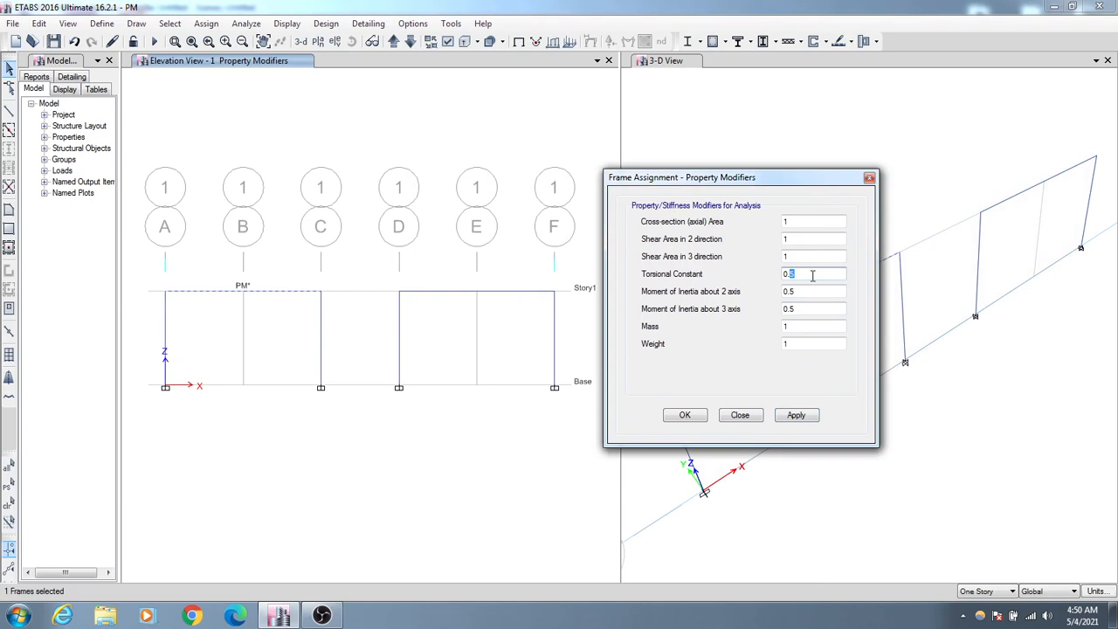
{"action": "left_click", "coordinate": [262, 296]}
- Assign modifiers of 0.35 for the torsional constant and both moments of inertia to the beam between grids D and F
{"action": "left_click", "coordinate": [531, 291]}
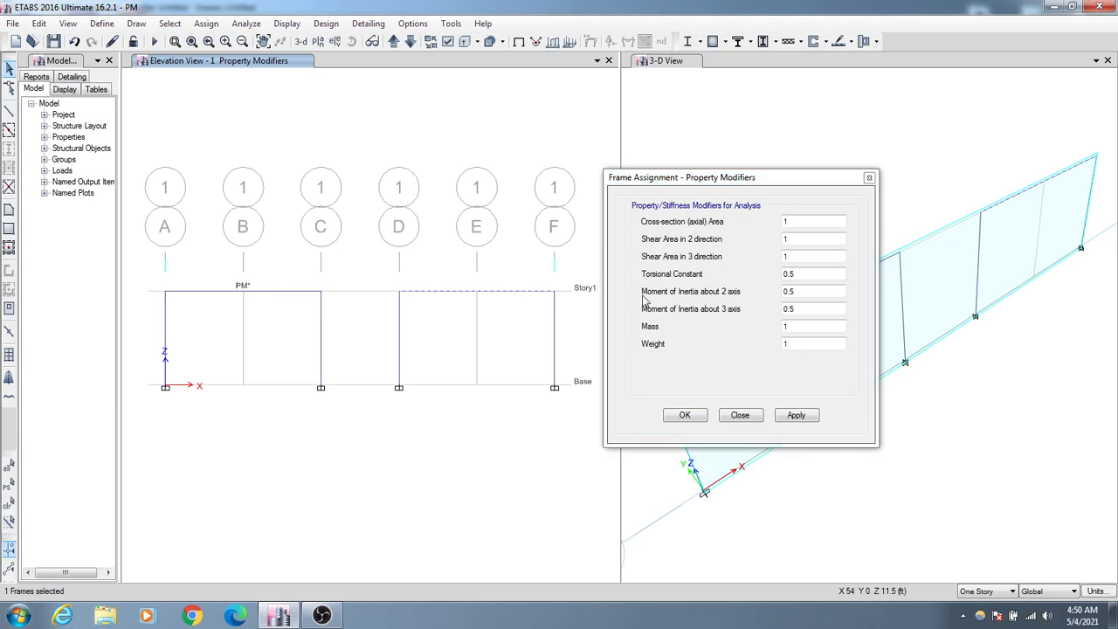
{"action": "left_click", "coordinate": [791, 274]}
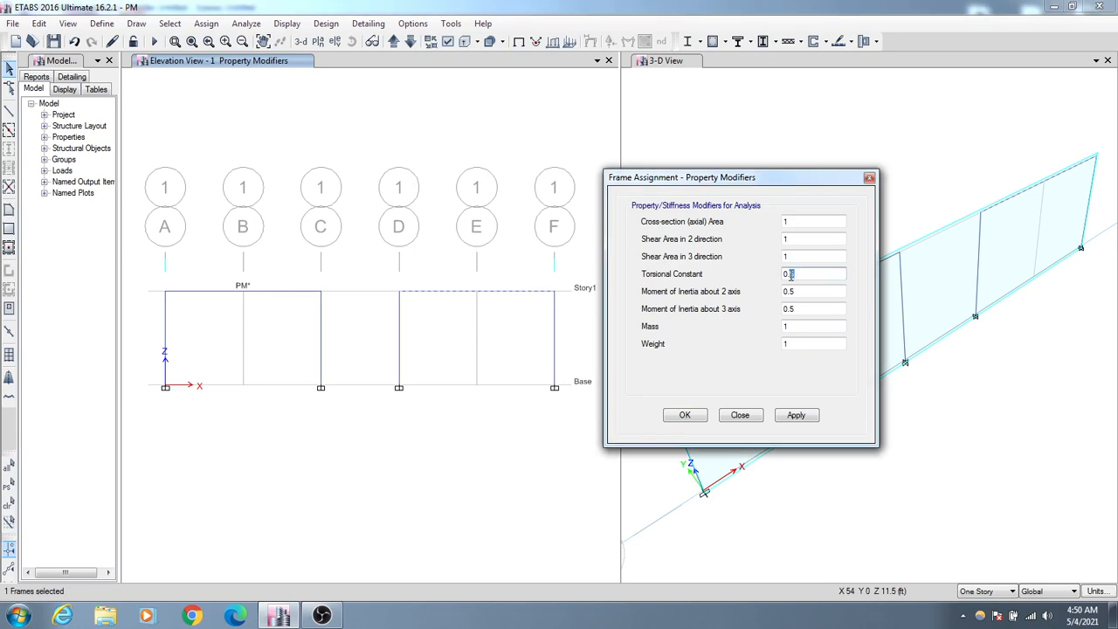
{"action": "left_click", "coordinate": [792, 291]}
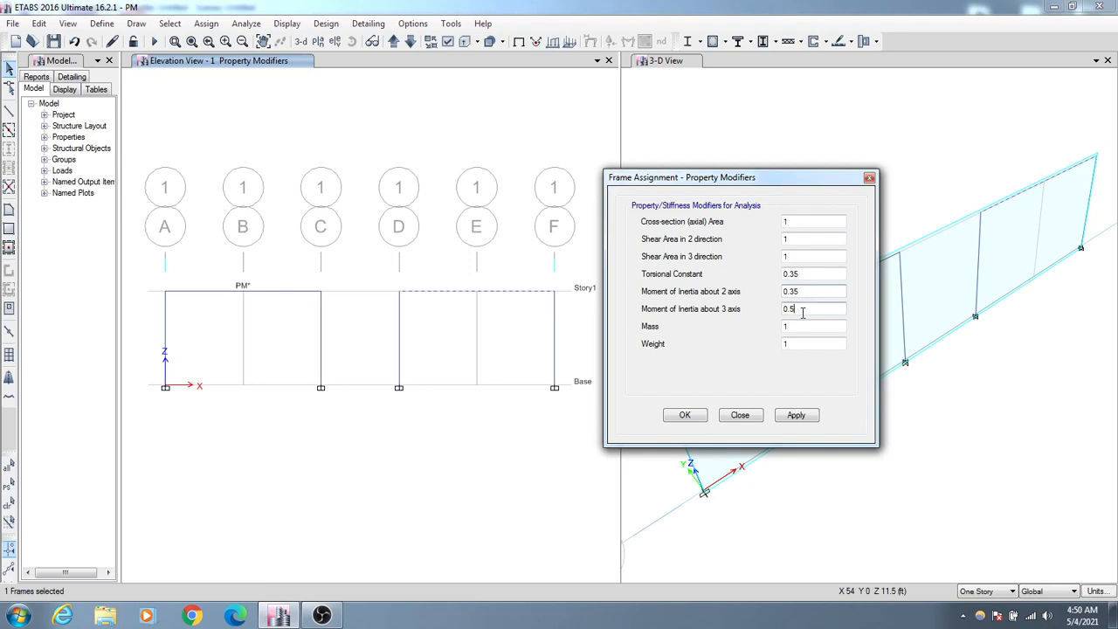
{"action": "left_click_drag", "start_coordinate": [802, 312], "coordinate": [789, 311]}
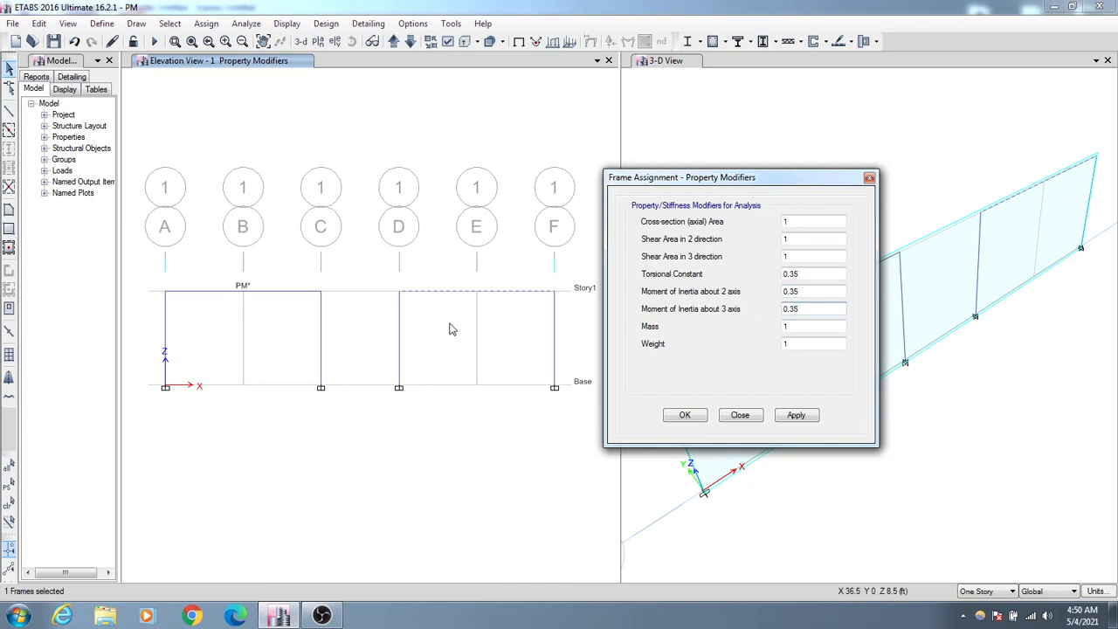
{"action": "left_click", "coordinate": [807, 416]}
- Assign modifiers of 0.7 for the torsional constant and both moments of inertia to the columns at grids D and F, and finish the assignment
{"action": "left_click", "coordinate": [399, 337]}
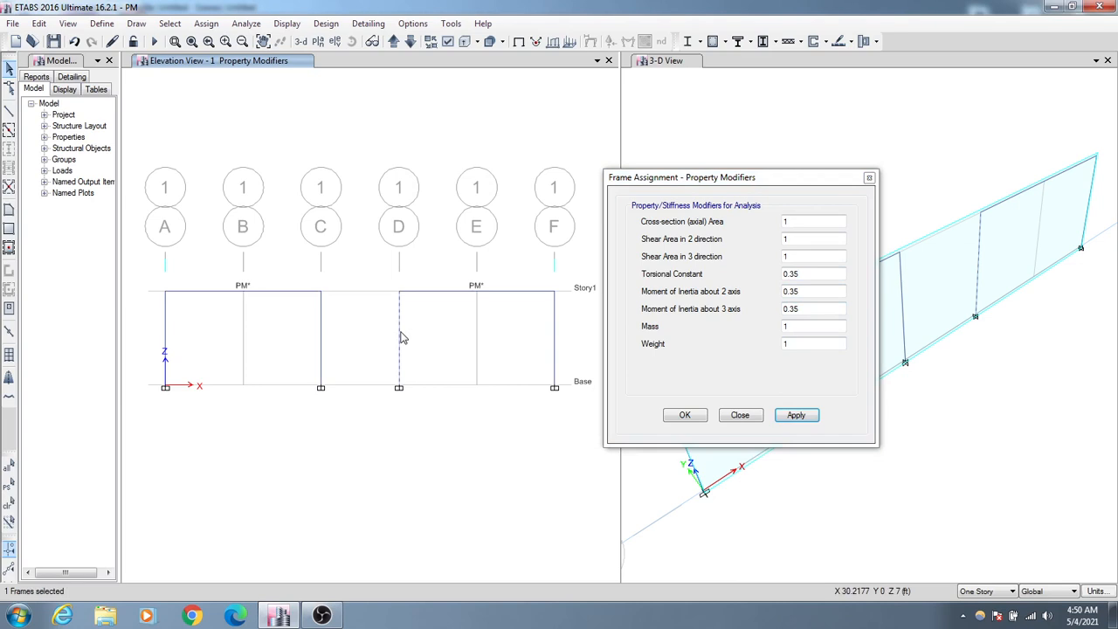
{"action": "left_click", "coordinate": [554, 329]}
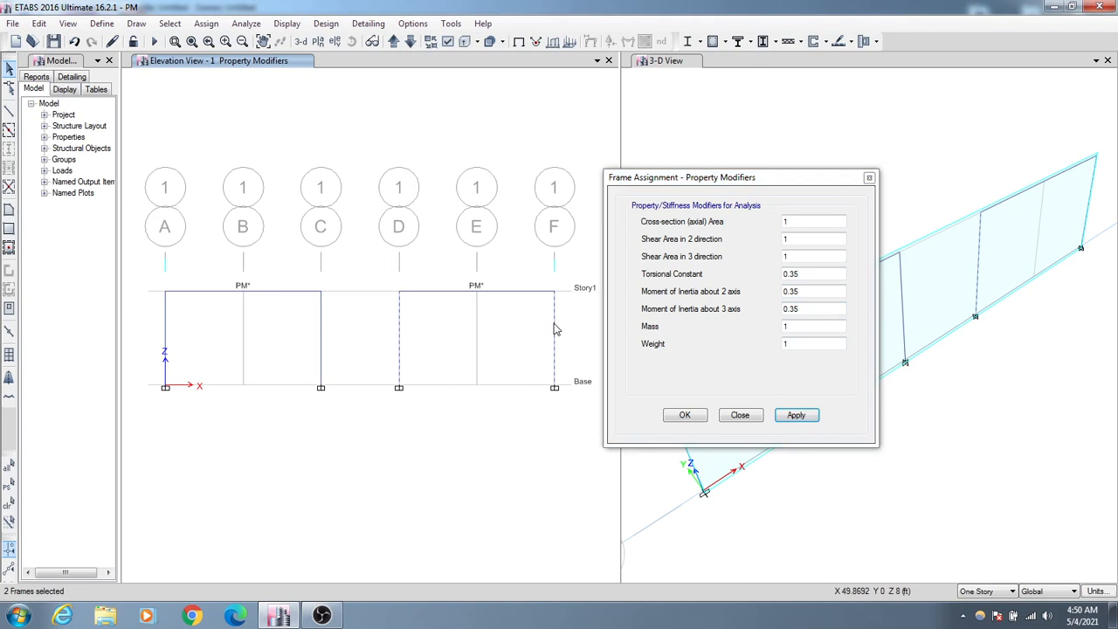
{"action": "left_click", "coordinate": [807, 273]}
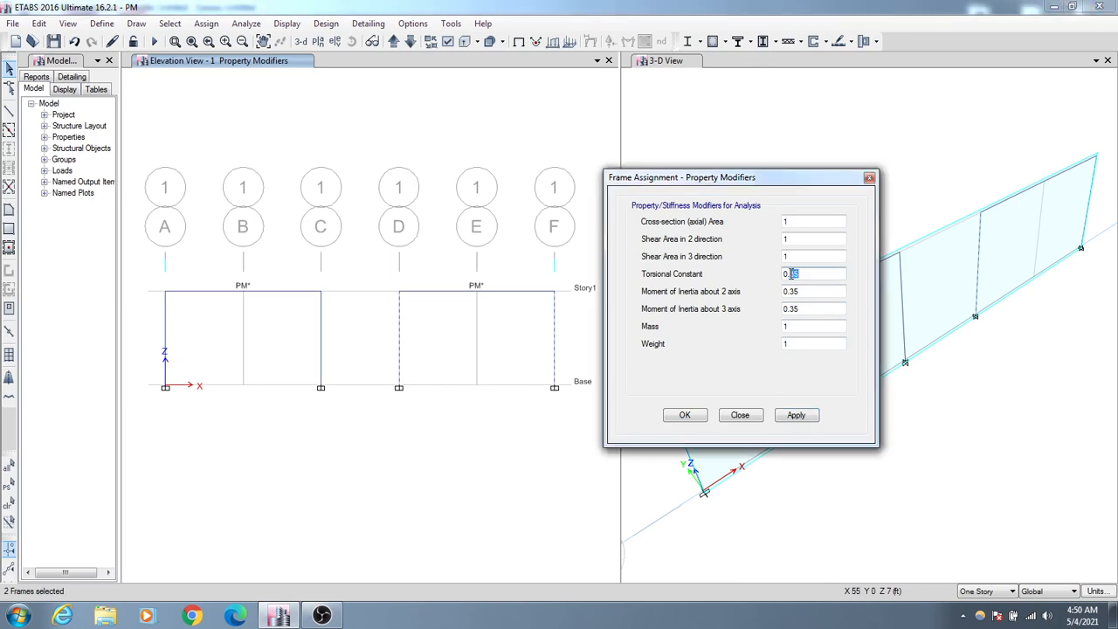
{"action": "type", "text": "7"}
{"action": "left_click", "coordinate": [802, 291]}
{"action": "type", "text": "7"}
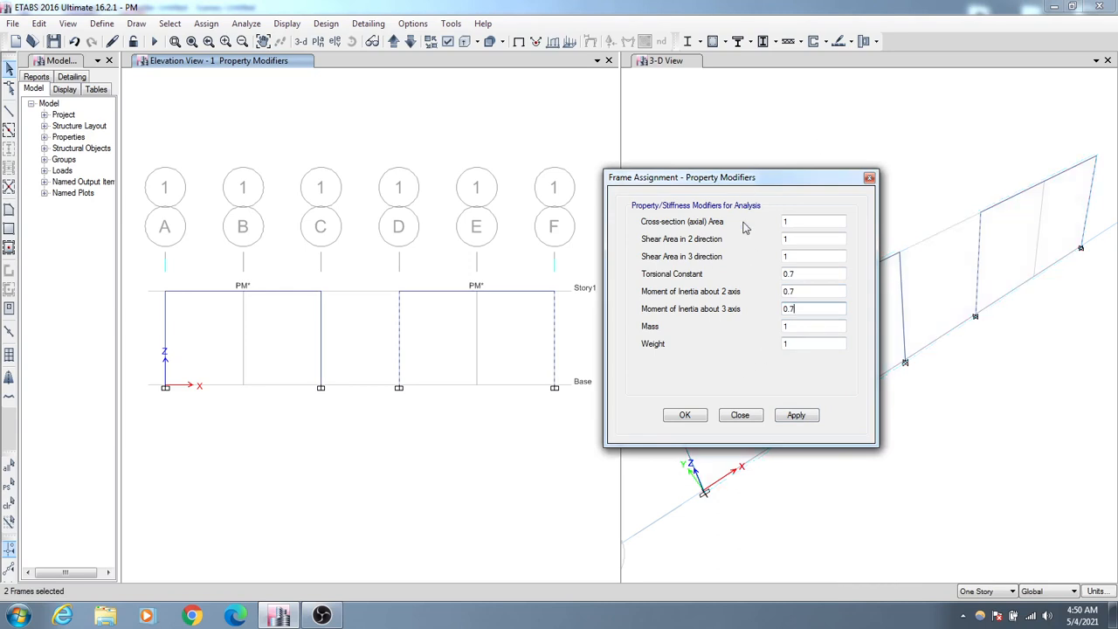
{"action": "left_click", "coordinate": [797, 416]}
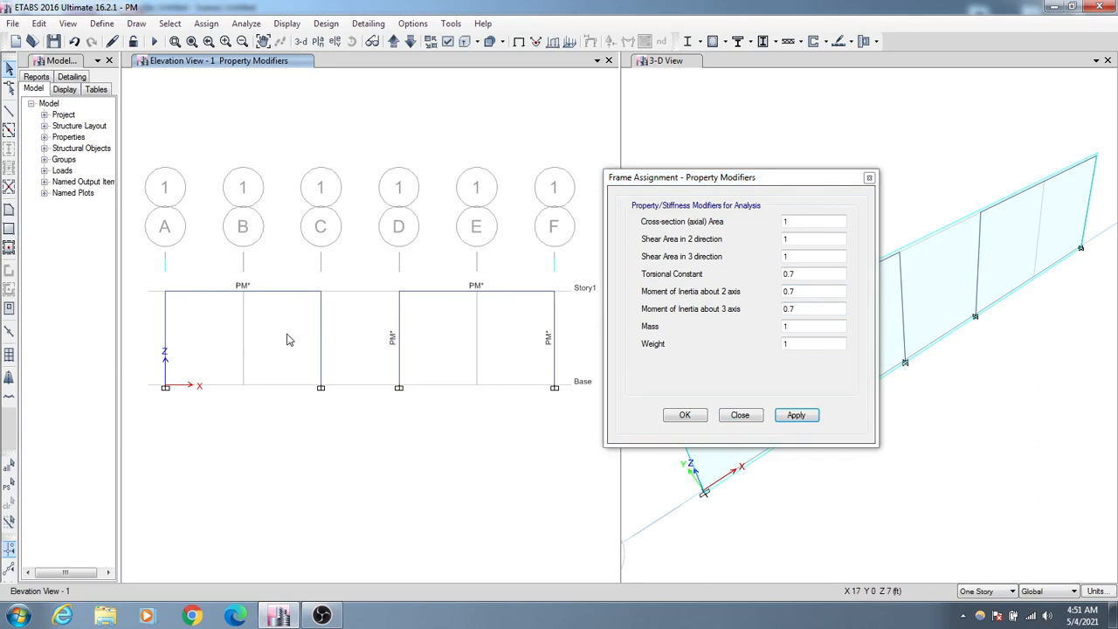
{"action": "left_click", "coordinate": [779, 418]}
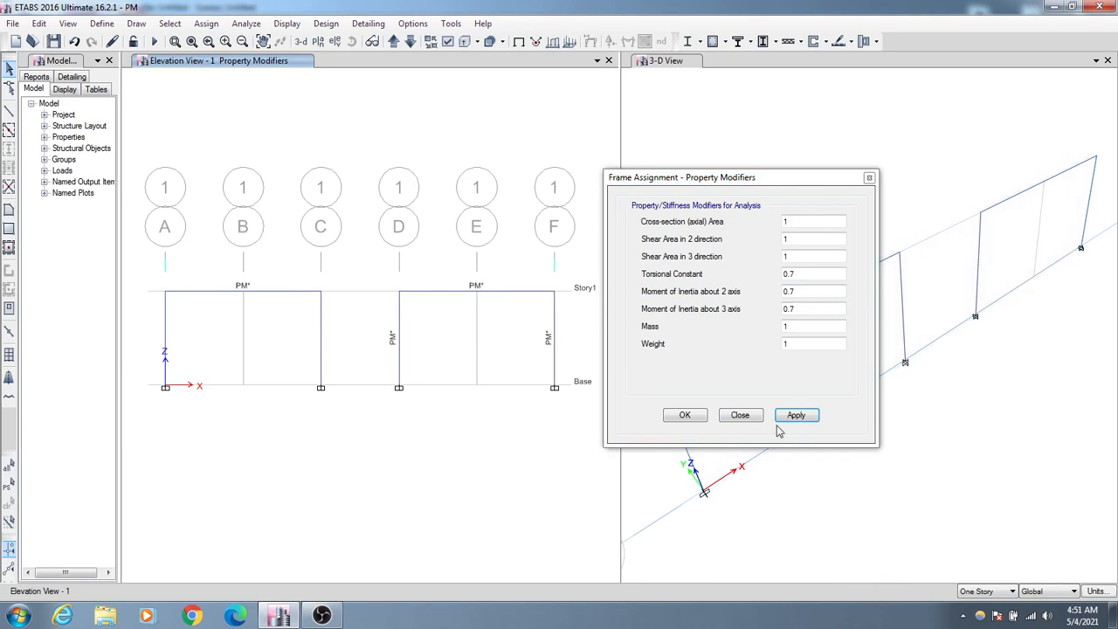
{"action": "left_click", "coordinate": [702, 416]}
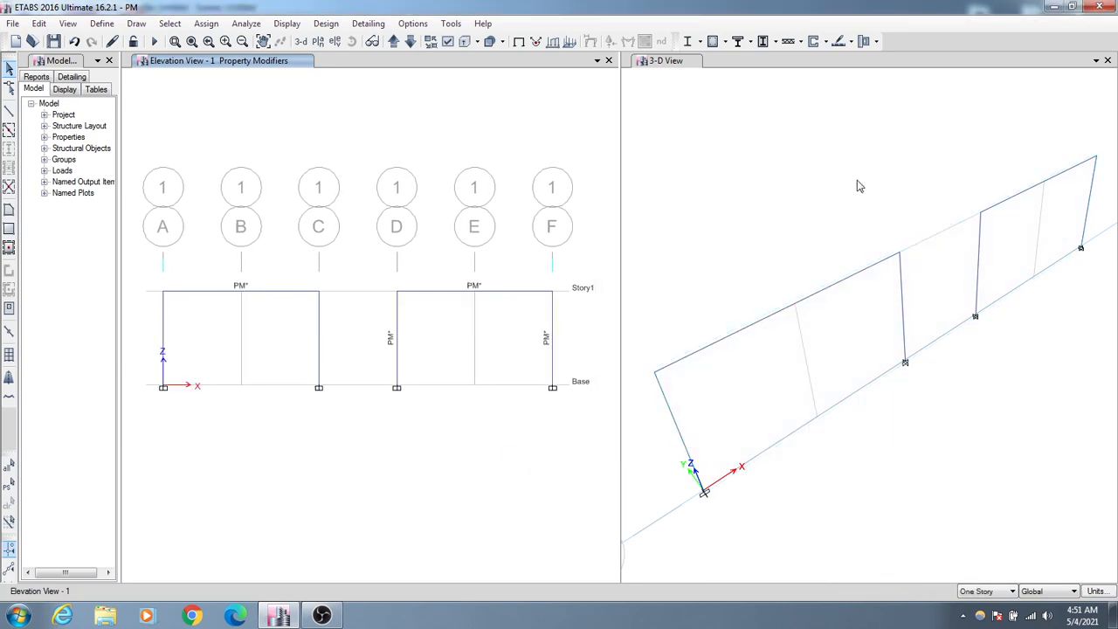
- Run the analysis and close the 3-D view so that only the elevation along grid 1 stays open
{"action": "left_click", "coordinate": [154, 42]}
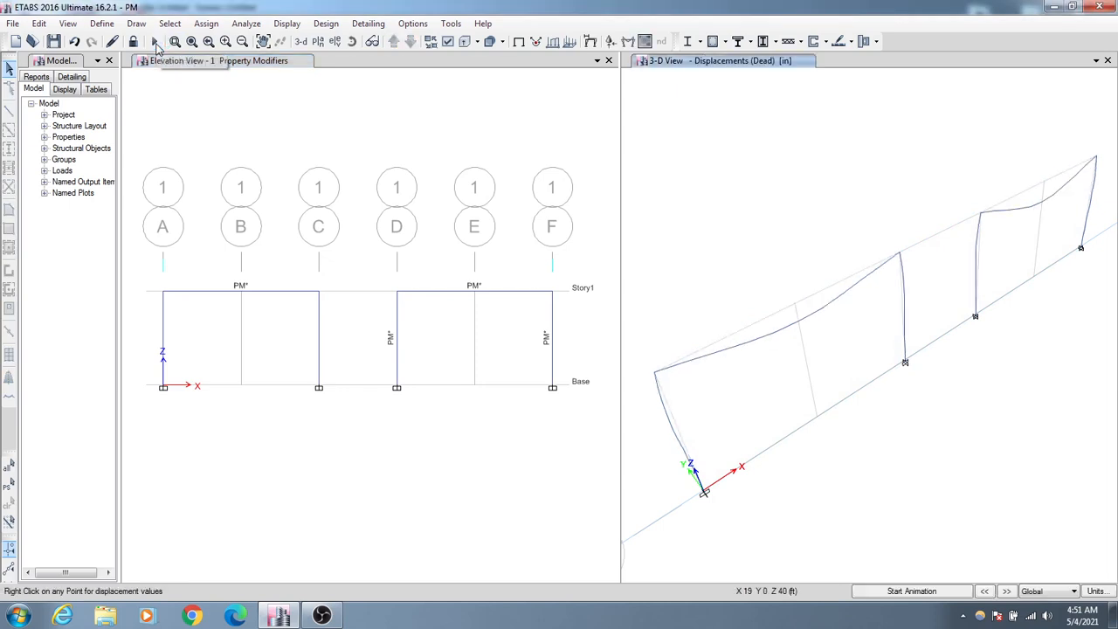
{"action": "left_click", "coordinate": [349, 462]}
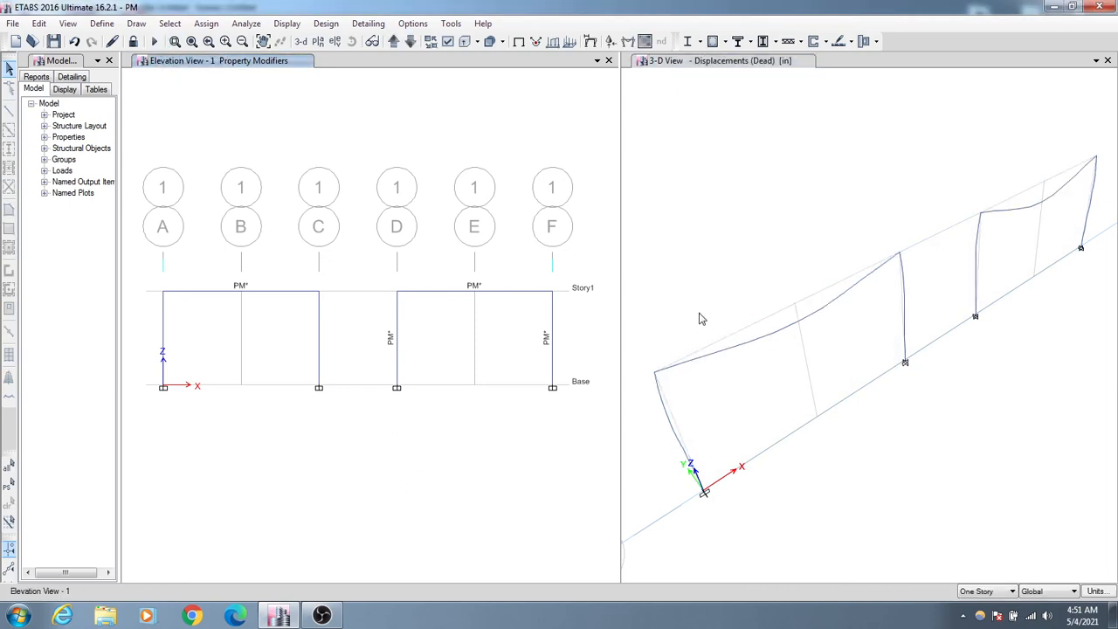
{"action": "left_click_drag", "start_coordinate": [619, 266], "coordinate": [900, 260]}
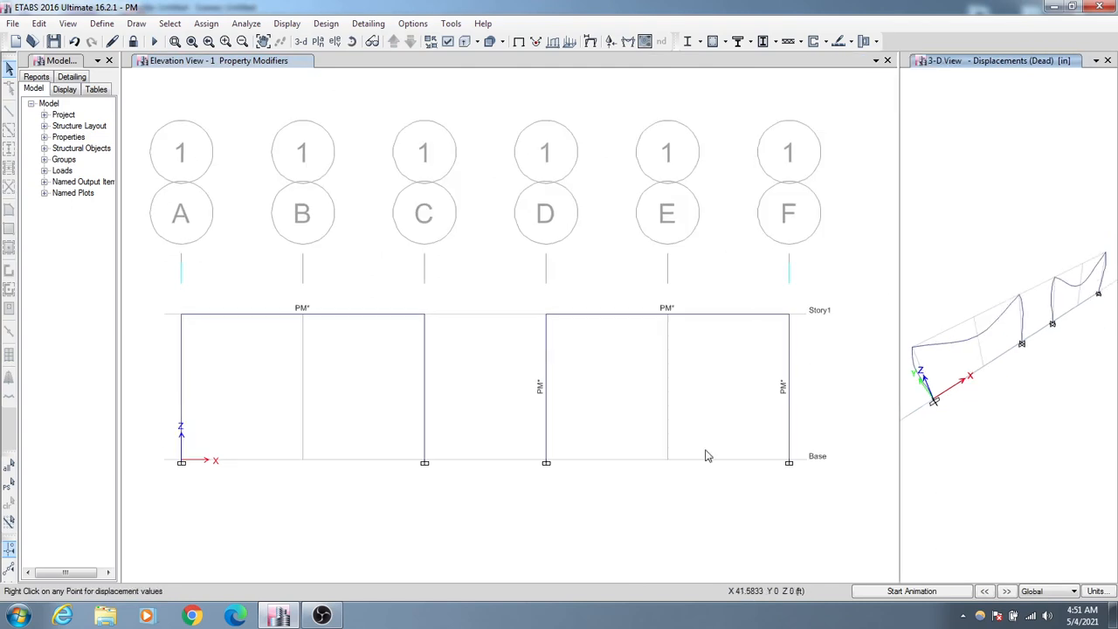
{"action": "left_click", "coordinate": [1107, 60]}
{"action": "middle_click_drag", "start_coordinate": [631, 407], "coordinate": [642, 350]}
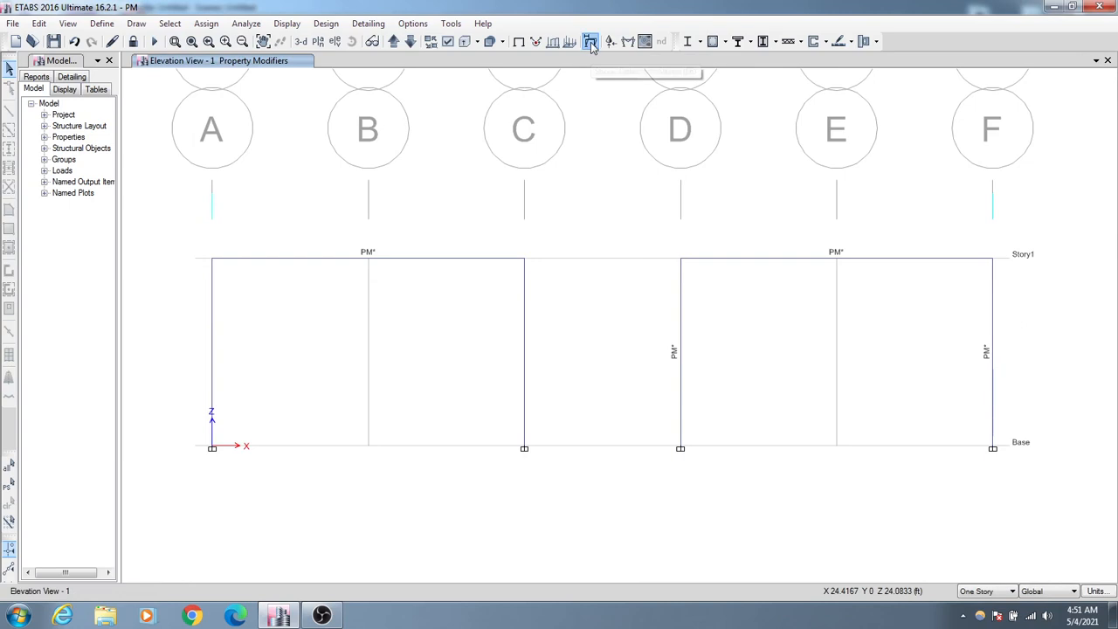
- Display the Shear 2-2 diagrams for the Dead case and uncover both frames to compare their shear values
{"action": "left_click", "coordinate": [629, 42]}
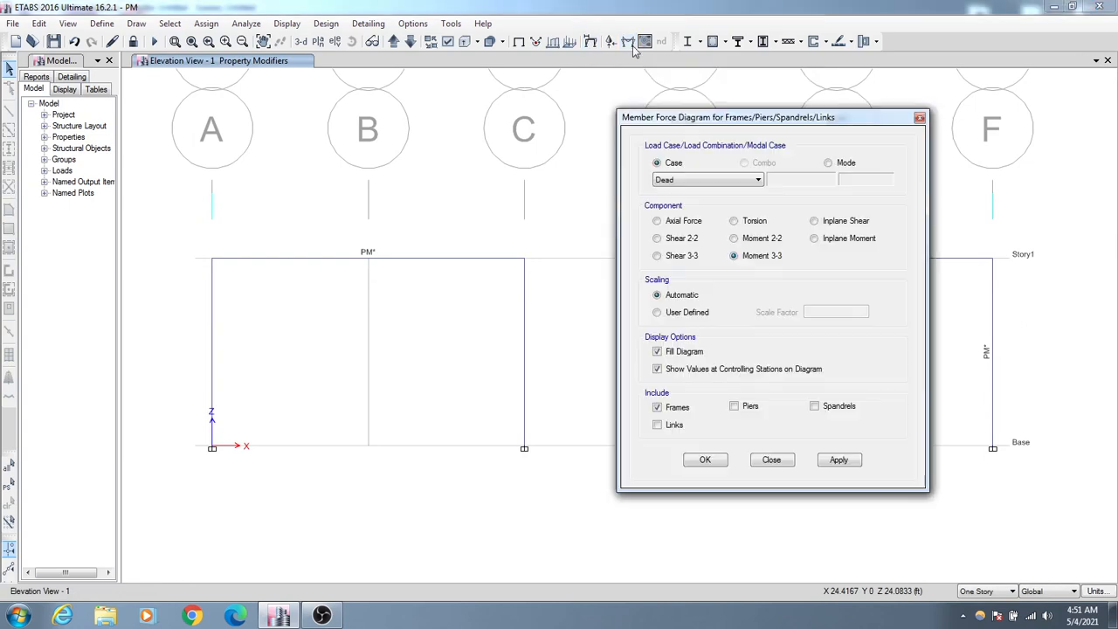
{"action": "left_click_drag", "start_coordinate": [703, 122], "coordinate": [671, 81]}
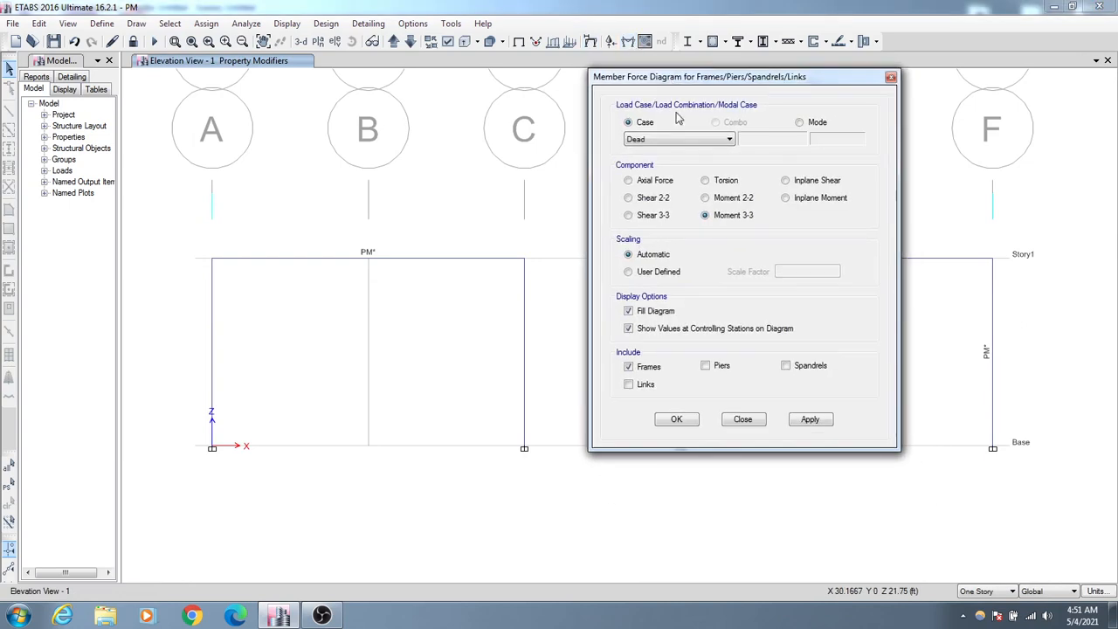
{"action": "left_click", "coordinate": [648, 199]}
{"action": "left_click", "coordinate": [809, 419]}
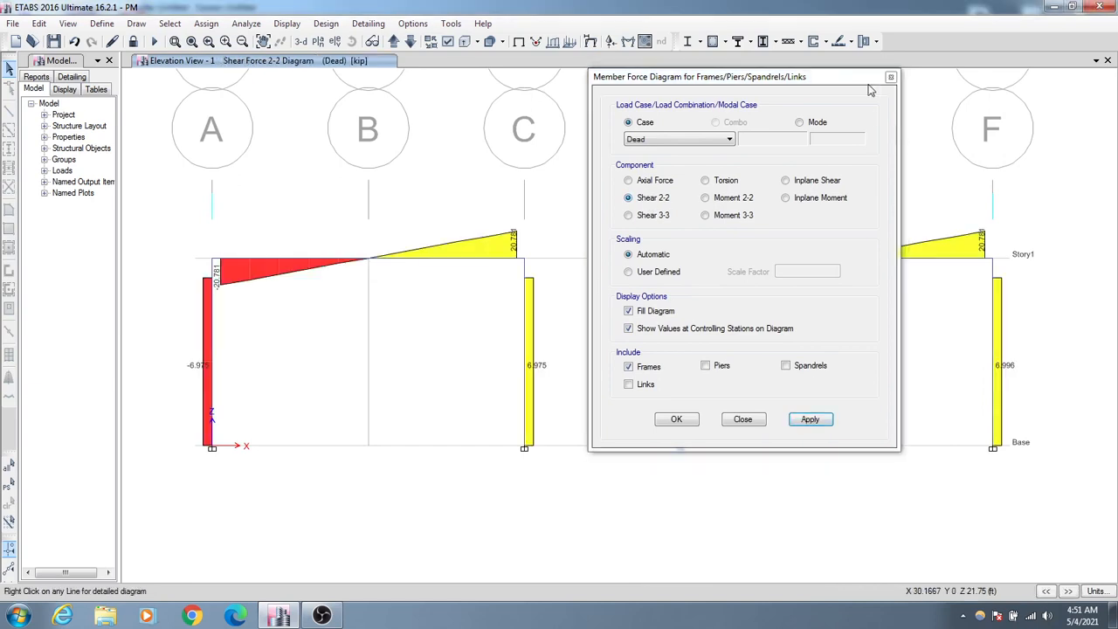
{"action": "left_click_drag", "start_coordinate": [865, 79], "coordinate": [853, 79]}
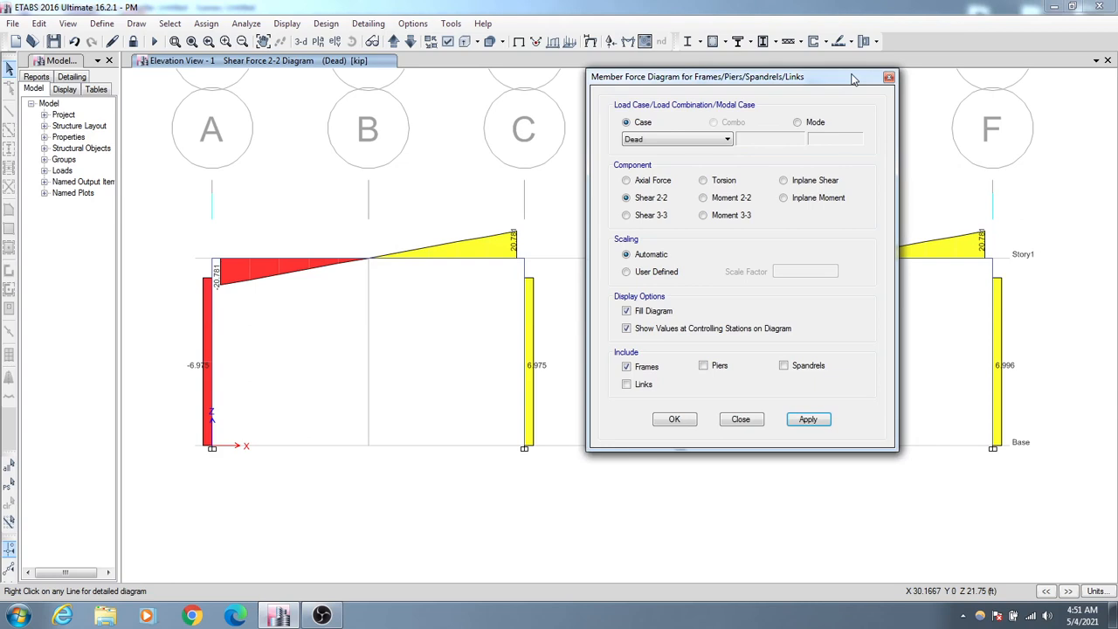
{"action": "left_click_drag", "start_coordinate": [854, 79], "coordinate": [676, 541]}
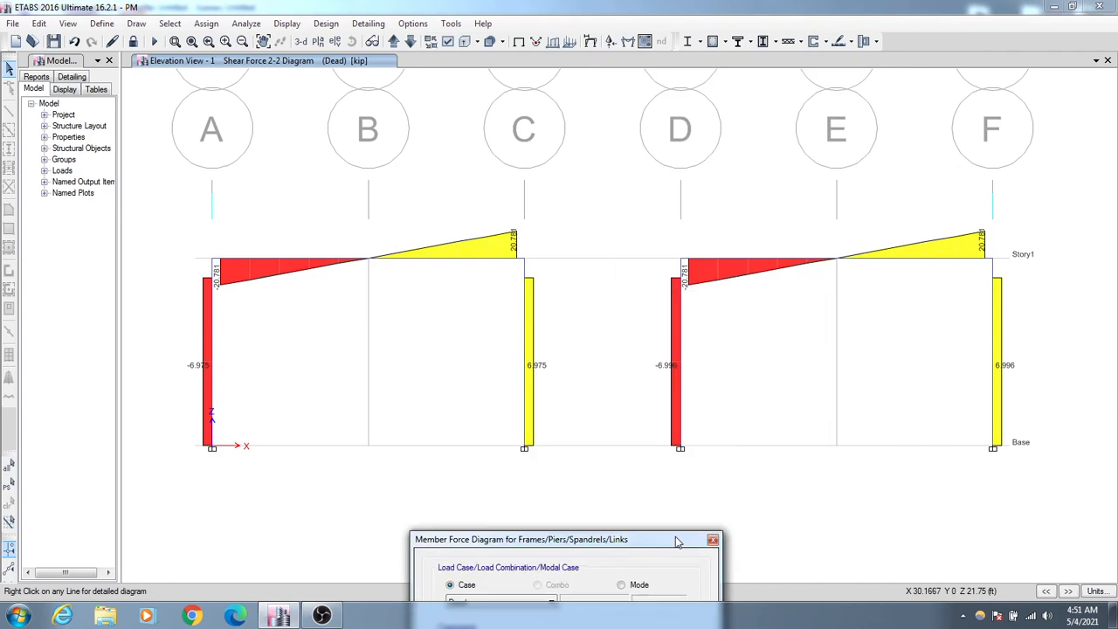
{"action": "left_click_drag", "start_coordinate": [677, 541], "coordinate": [662, 463]}
{"action": "left_click_drag", "start_coordinate": [670, 441], "coordinate": [713, 522]}
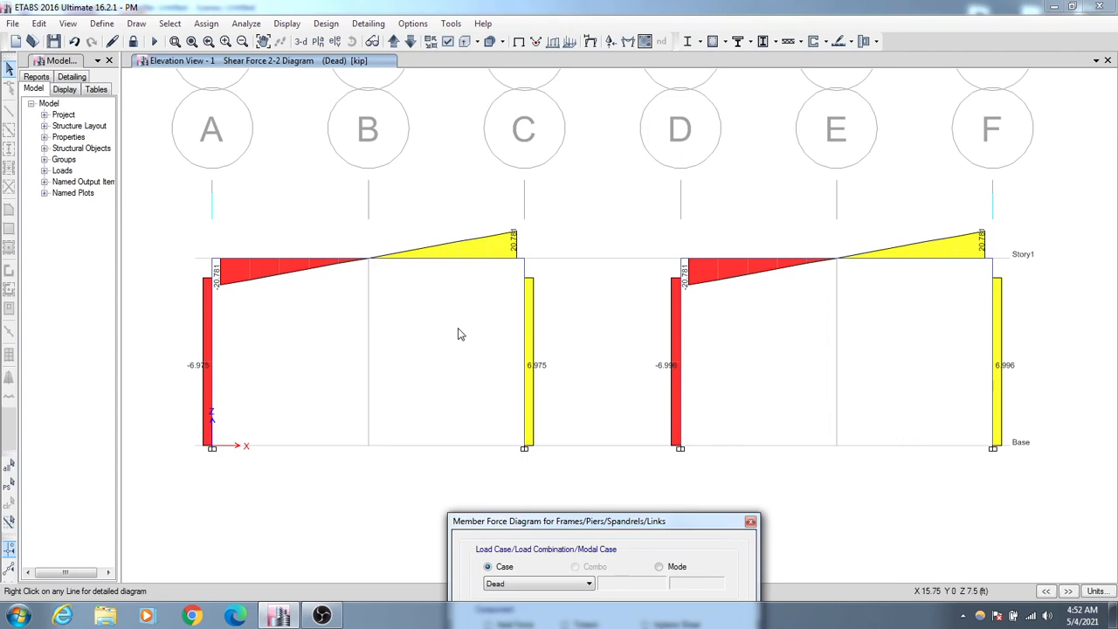
- Compare the Dead-case Shear 2-2 values along the beams of the two frames
{"action": "left_click_drag", "start_coordinate": [614, 516], "coordinate": [634, 495]}
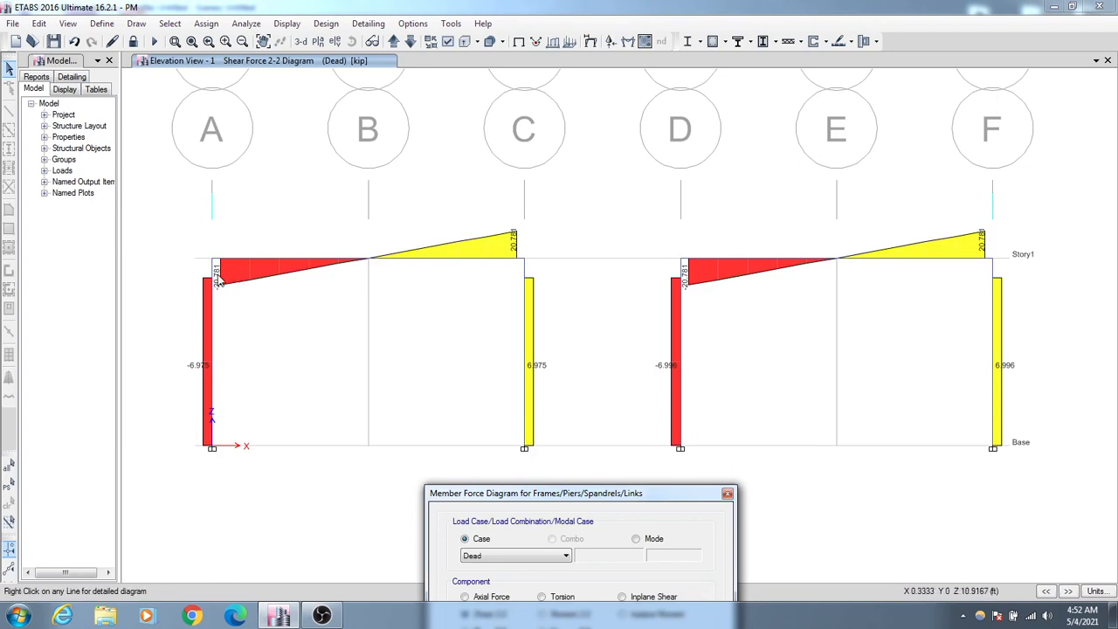
{"action": "left_click", "coordinate": [386, 259]}
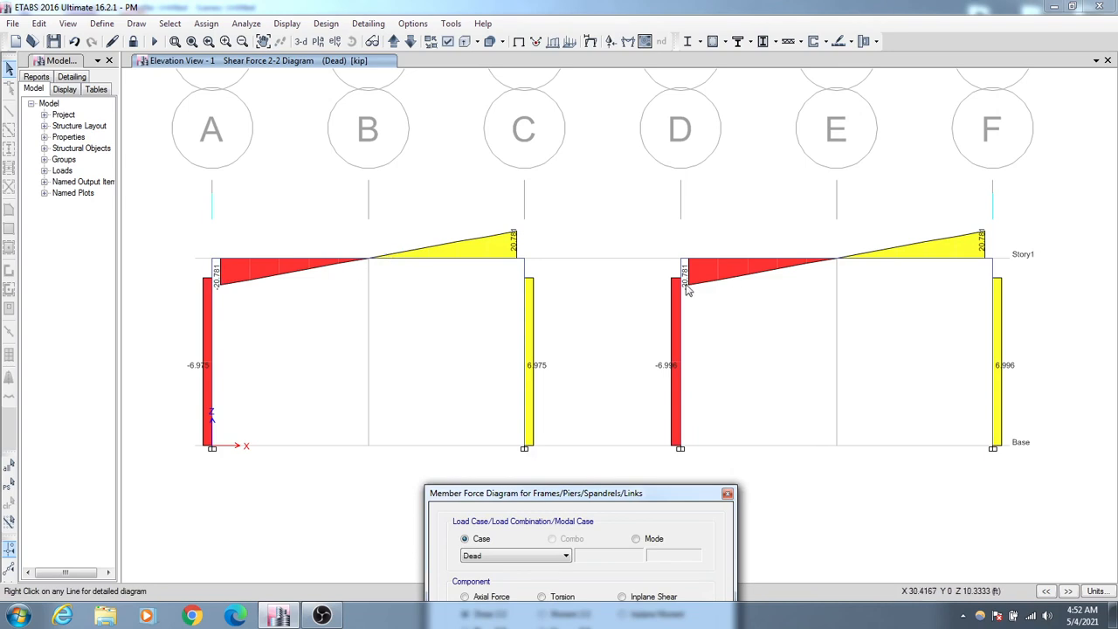
{"action": "mouse_move", "coordinate": [682, 287]}
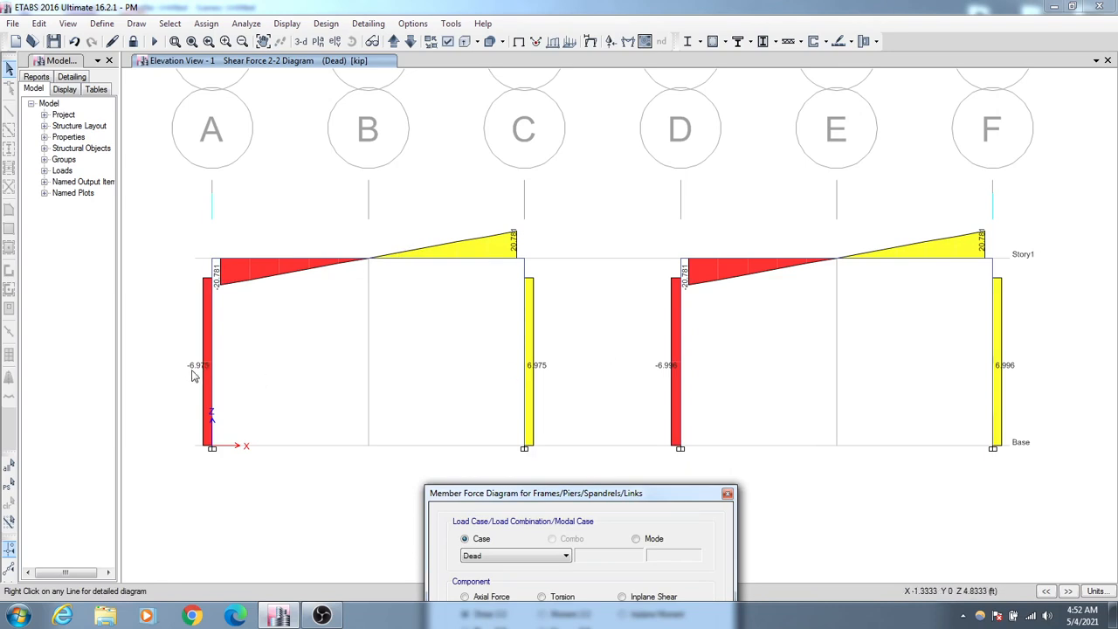
- Display the Moment 3-3 diagrams for the Dead case and compare the beam and column moments of both frames
{"action": "left_click_drag", "start_coordinate": [562, 494], "coordinate": [749, 163]}
{"action": "left_click", "coordinate": [793, 408]}
{"action": "left_click", "coordinate": [862, 503]}
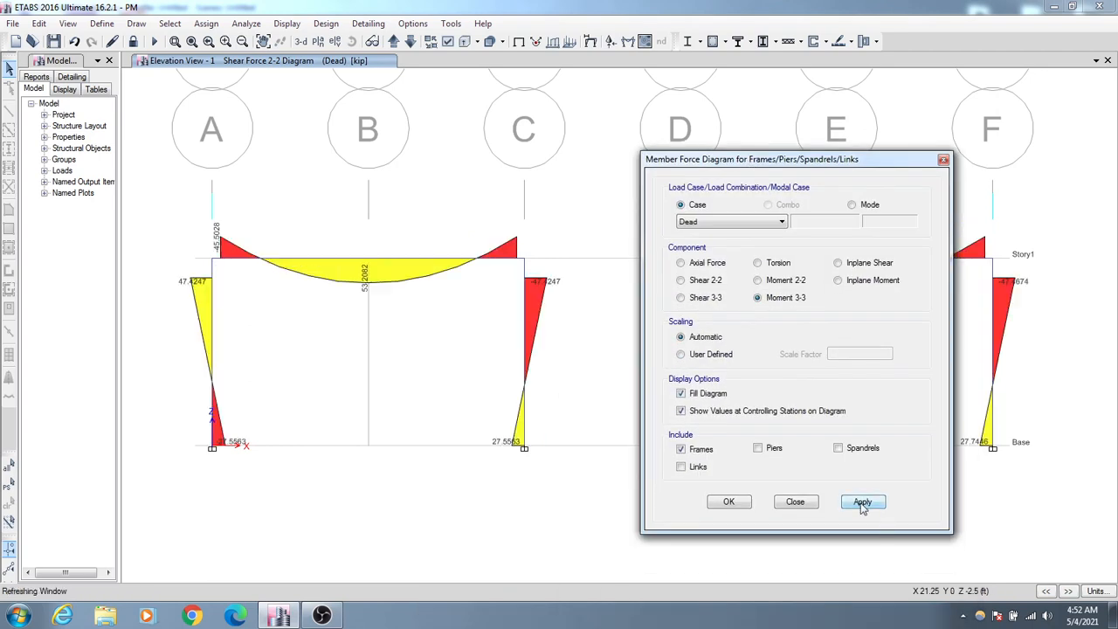
{"action": "left_click", "coordinate": [728, 503]}
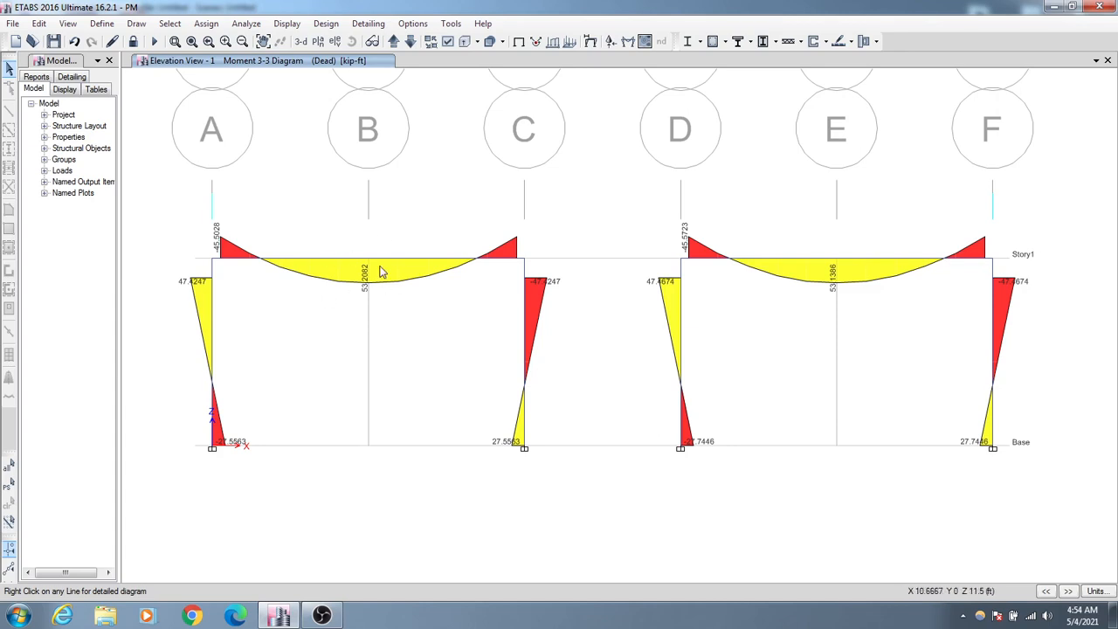
{"action": "mouse_move", "coordinate": [212, 291]}
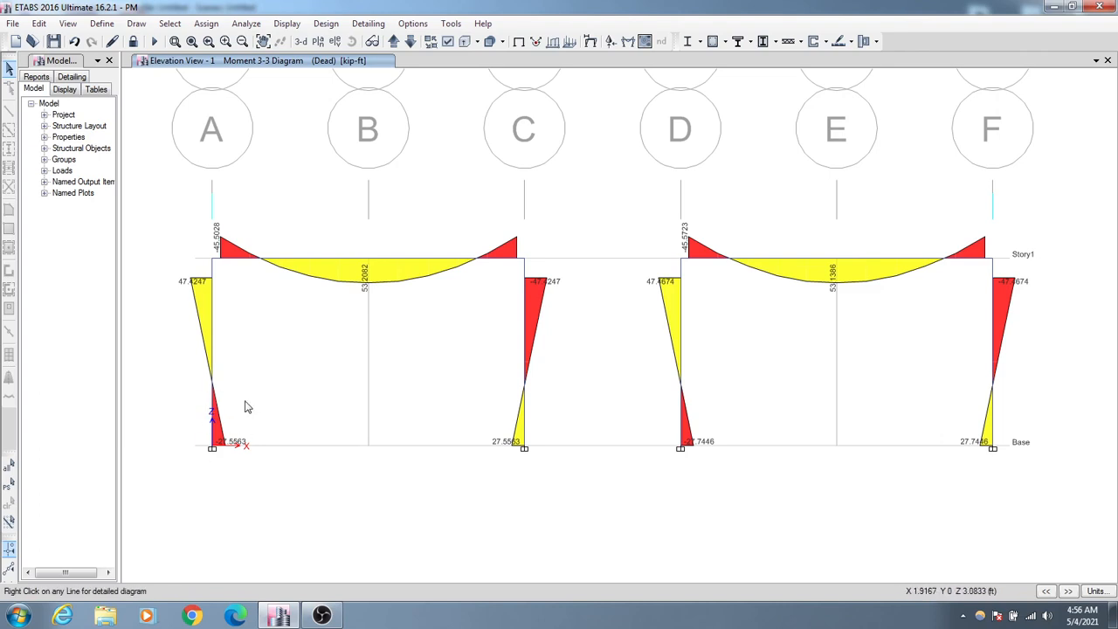
- Unlock the model and assign property modifiers of 1 for every property to the beam and columns between grids A and C
{"action": "left_click", "coordinate": [134, 43]}
{"action": "left_click", "coordinate": [572, 359]}
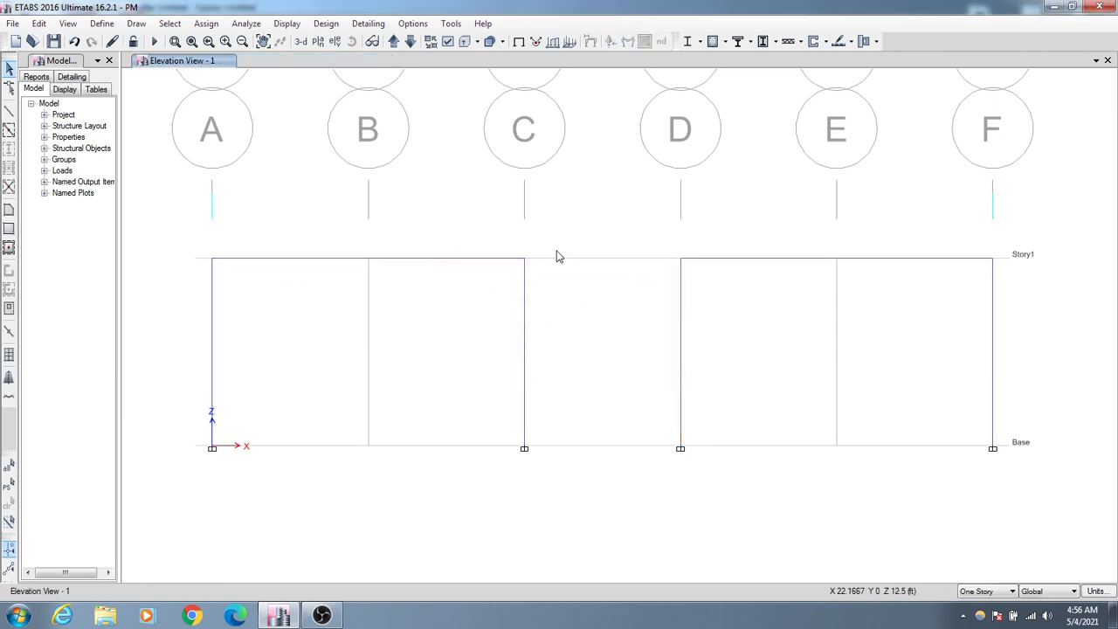
{"action": "left_click_drag", "start_coordinate": [568, 234], "coordinate": [173, 479]}
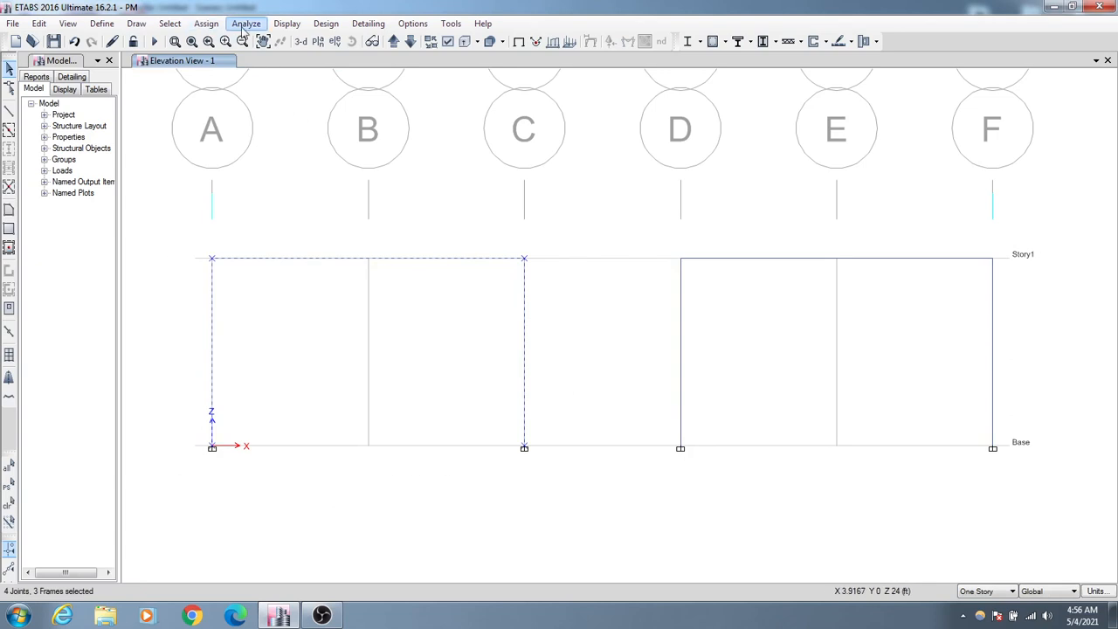
{"action": "left_click", "coordinate": [208, 25]}
{"action": "mouse_move", "coordinate": [252, 65]}
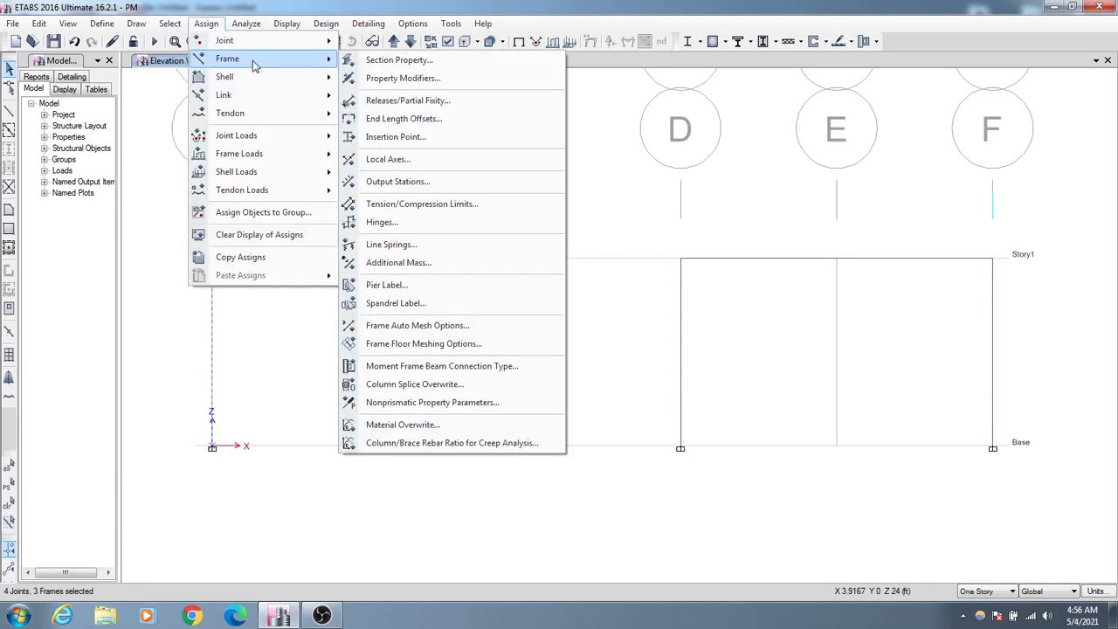
{"action": "left_click", "coordinate": [400, 77]}
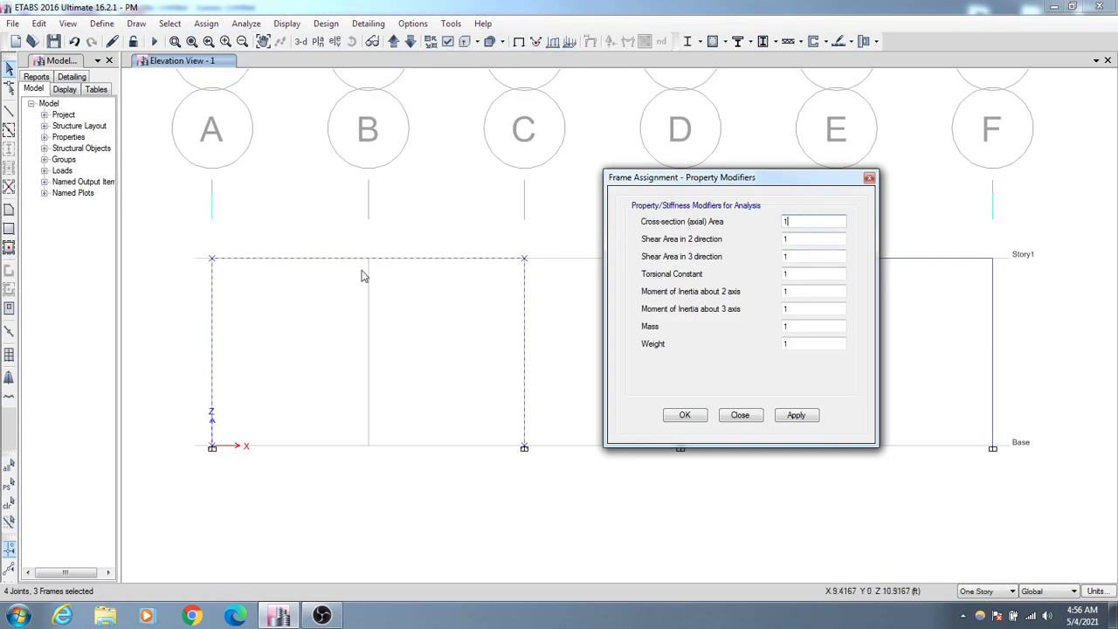
{"action": "left_click", "coordinate": [797, 418]}
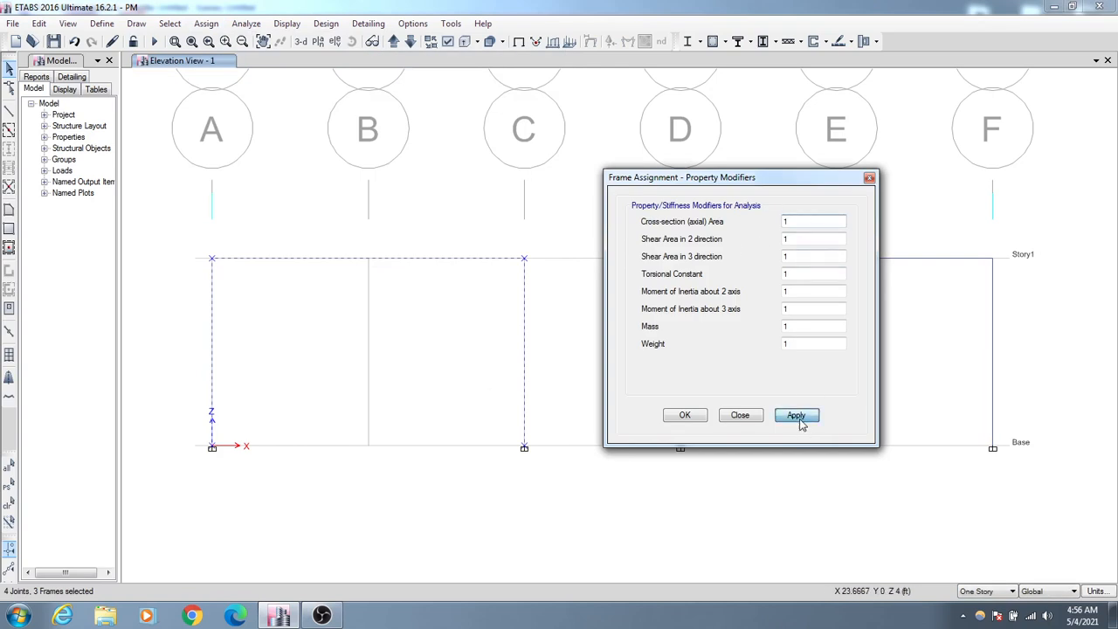
{"action": "left_click", "coordinate": [679, 416]}
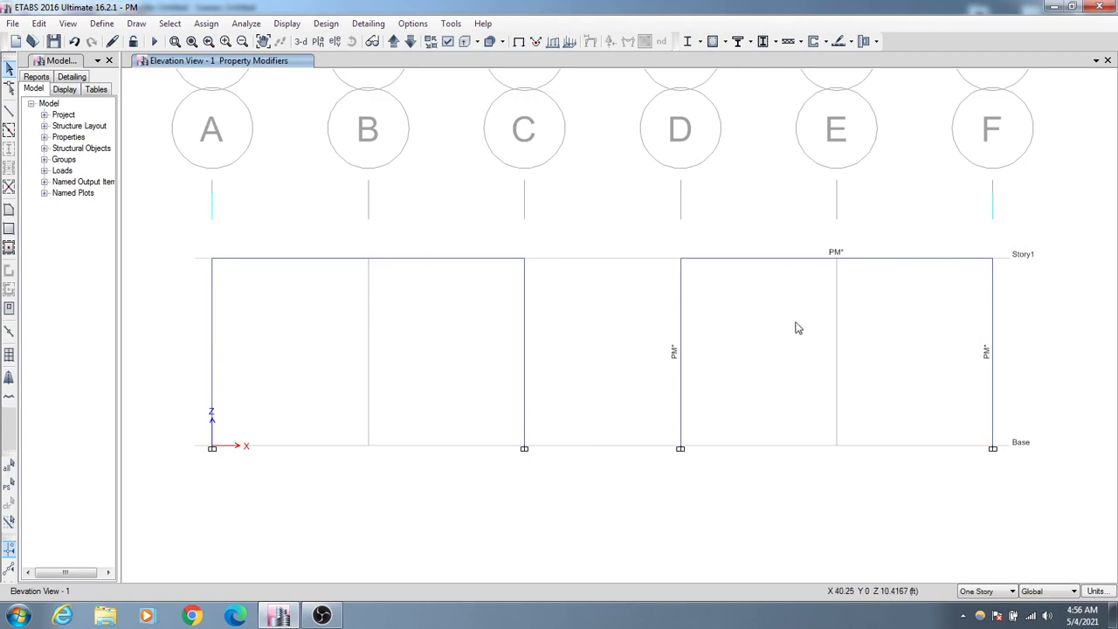
- Rerun the analysis and display the Moment 3-3 diagrams for the Dead case
{"action": "middle_click_drag", "start_coordinate": [583, 377], "coordinate": [579, 376]}
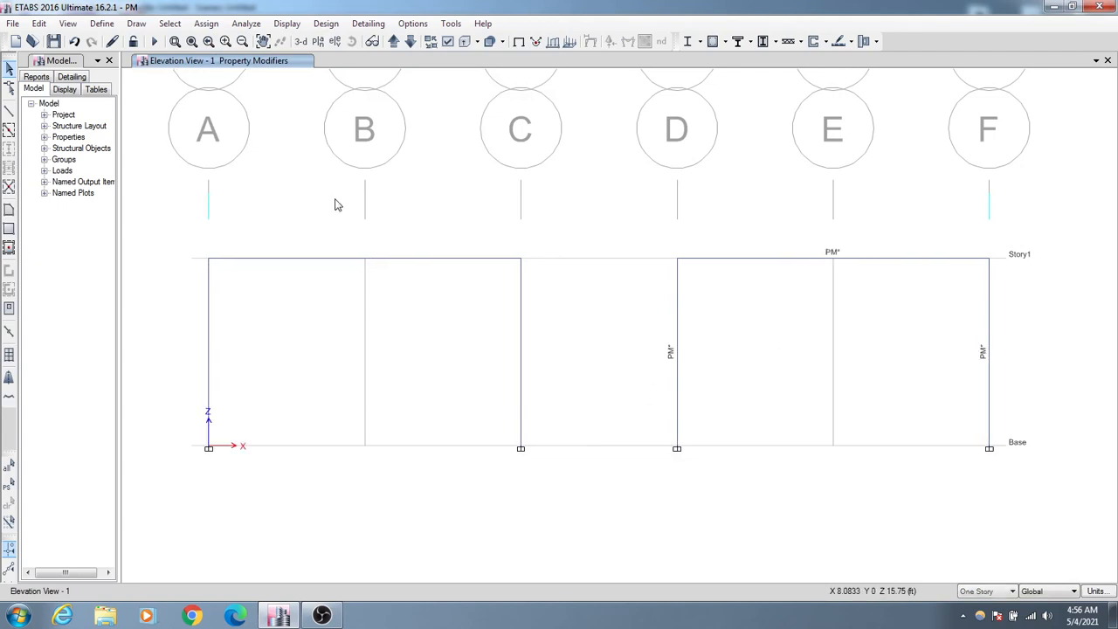
{"action": "left_click", "coordinate": [153, 41]}
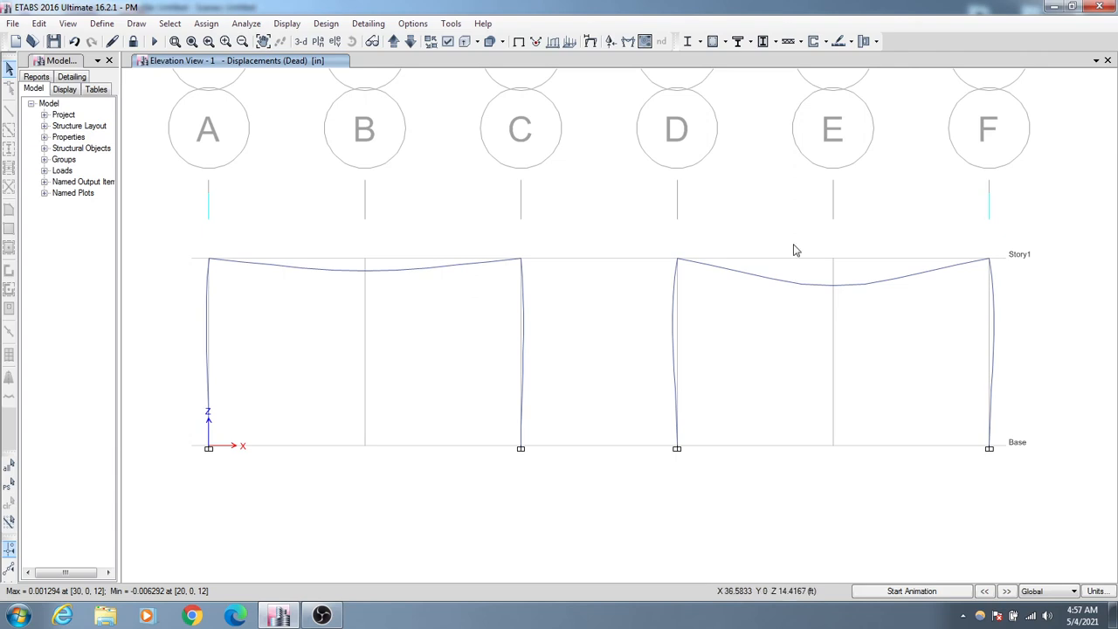
{"action": "left_click", "coordinate": [628, 41]}
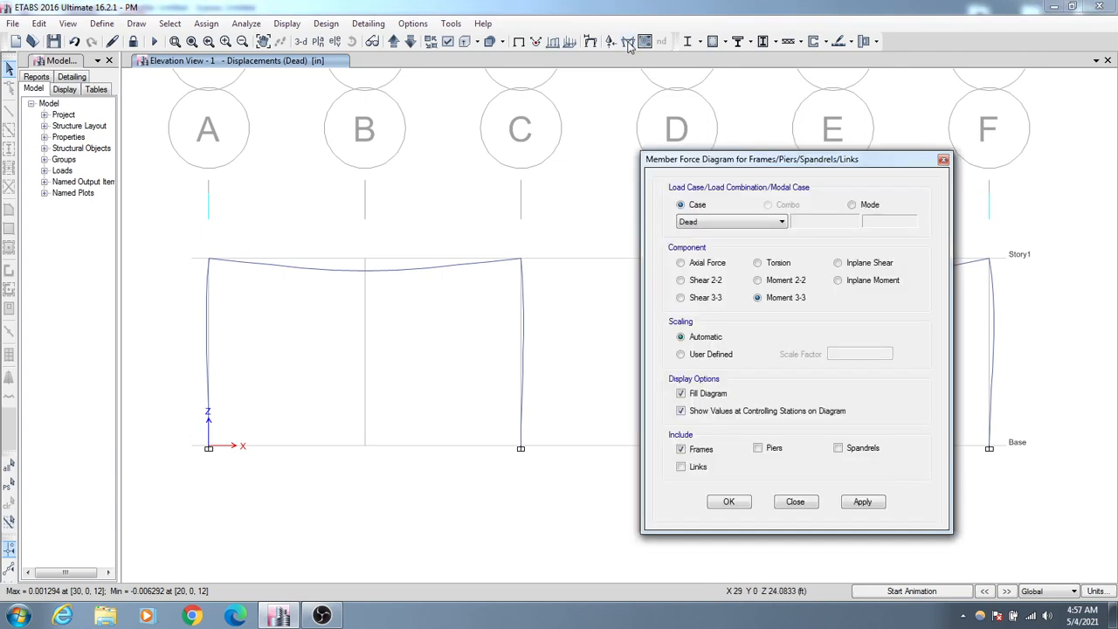
{"action": "left_click", "coordinate": [861, 501]}
{"action": "left_click", "coordinate": [726, 503]}
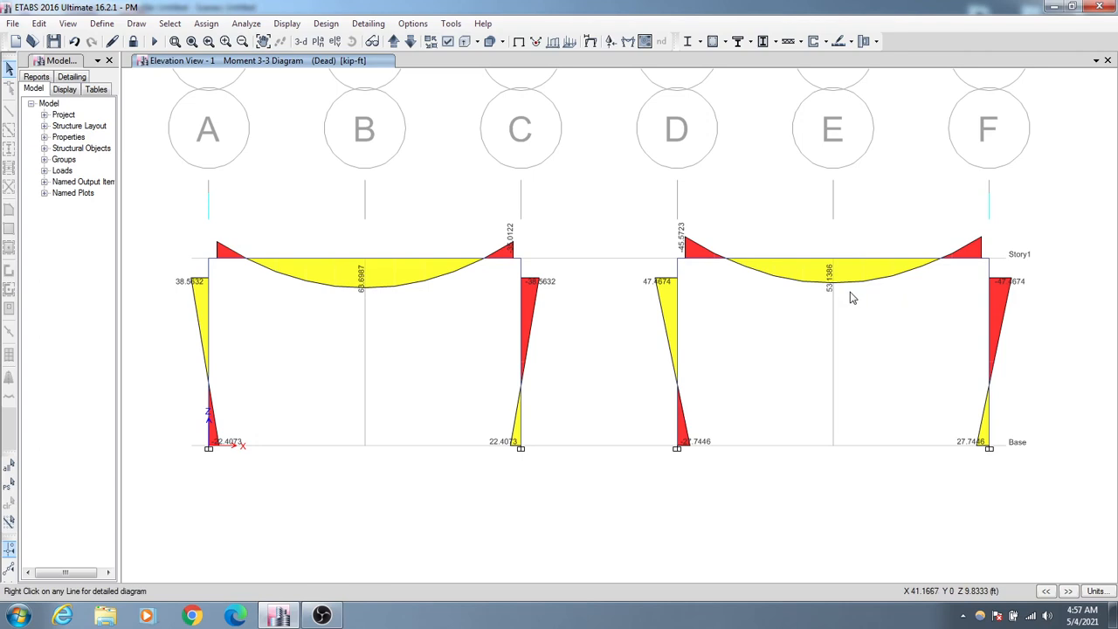
- Examine the moments along the beam and the grid D column of the frame between grids D and F
{"action": "left_click", "coordinate": [829, 258]}
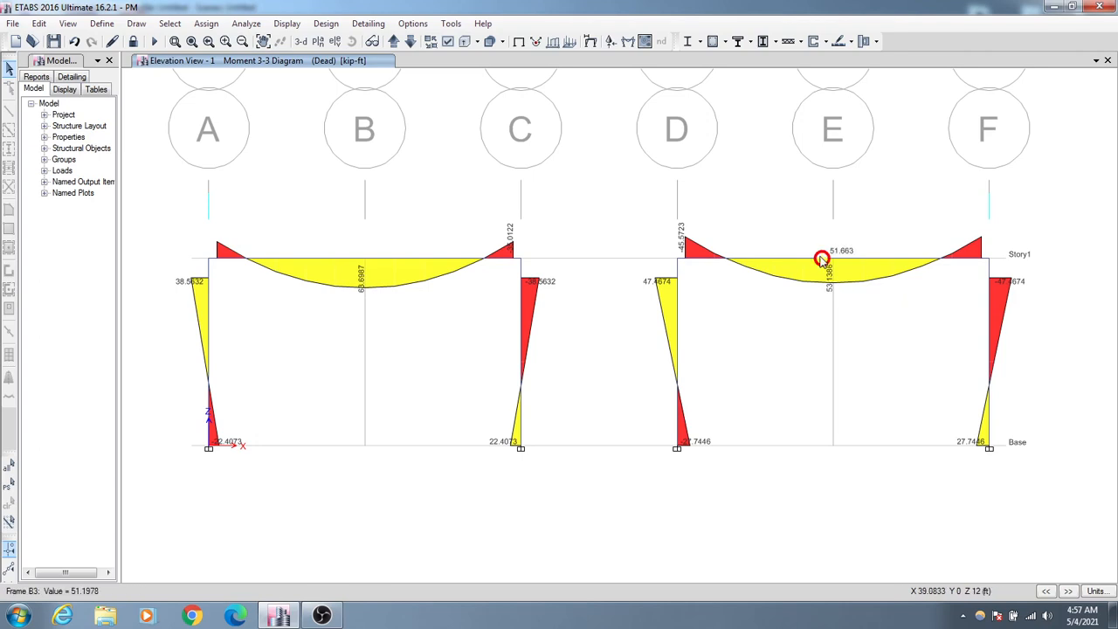
{"action": "left_click", "coordinate": [694, 259]}
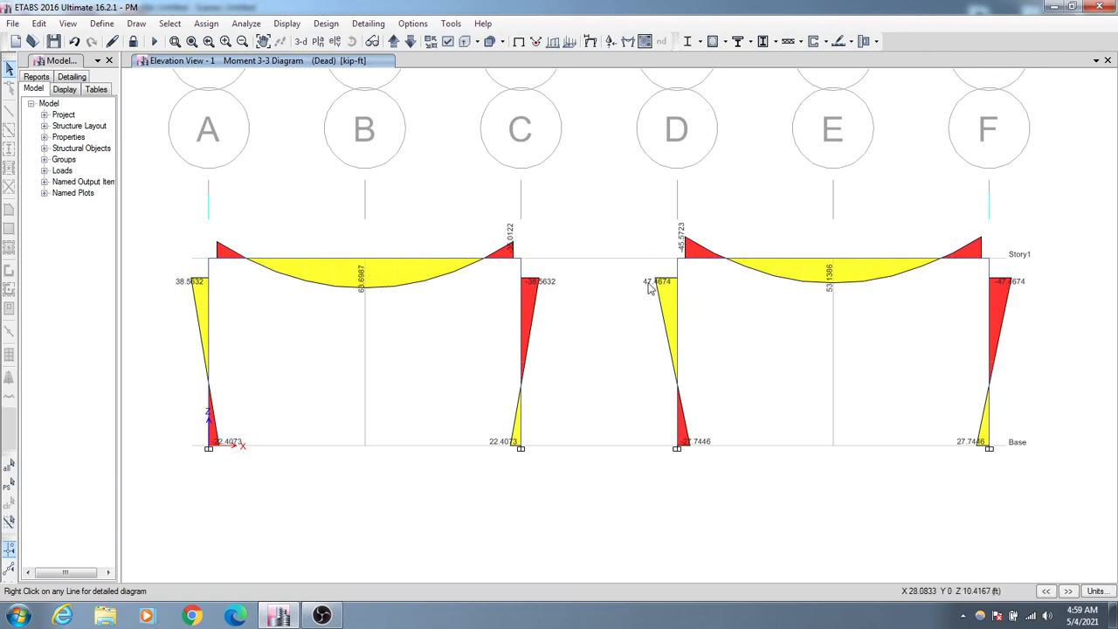
{"action": "left_click", "coordinate": [678, 399]}
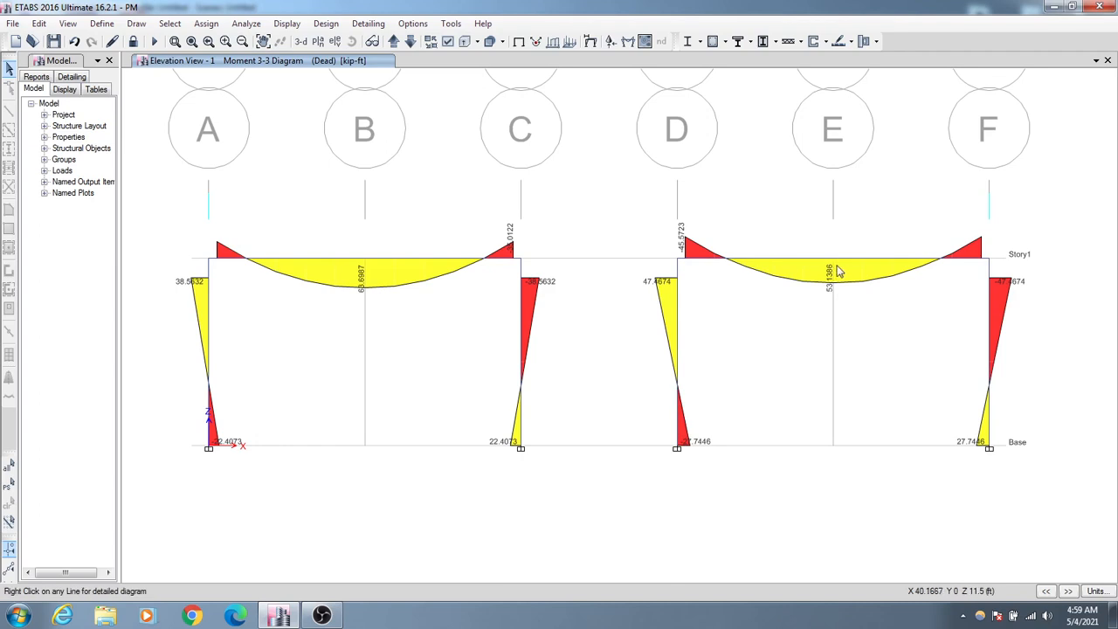